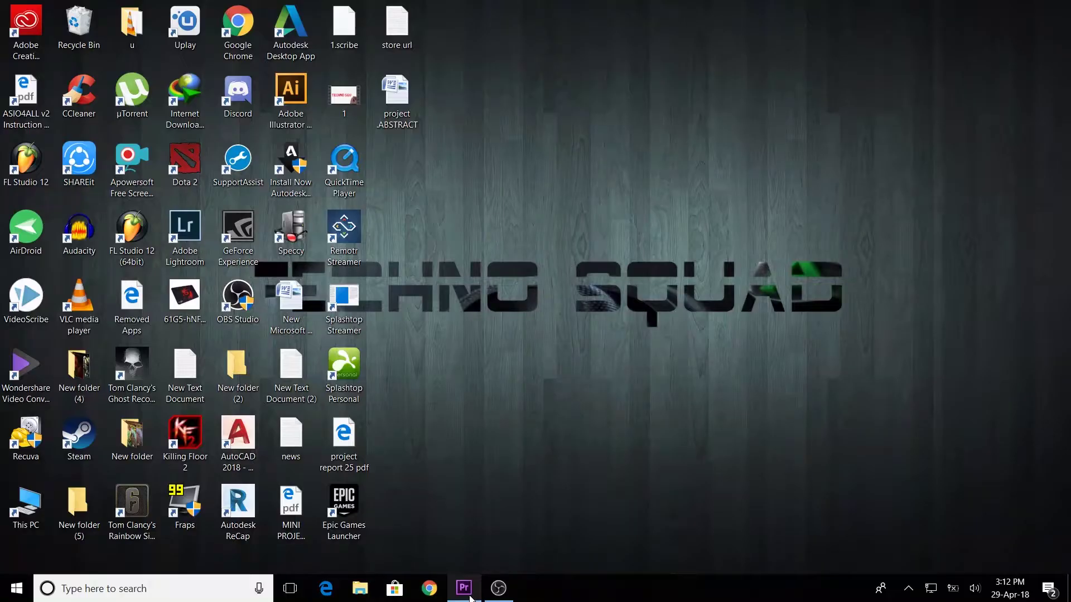
- Bring Premiere Pro back up, select the flower clip VID_20180405_171125.mp4 and scrub Sequence 01
click(464, 588)
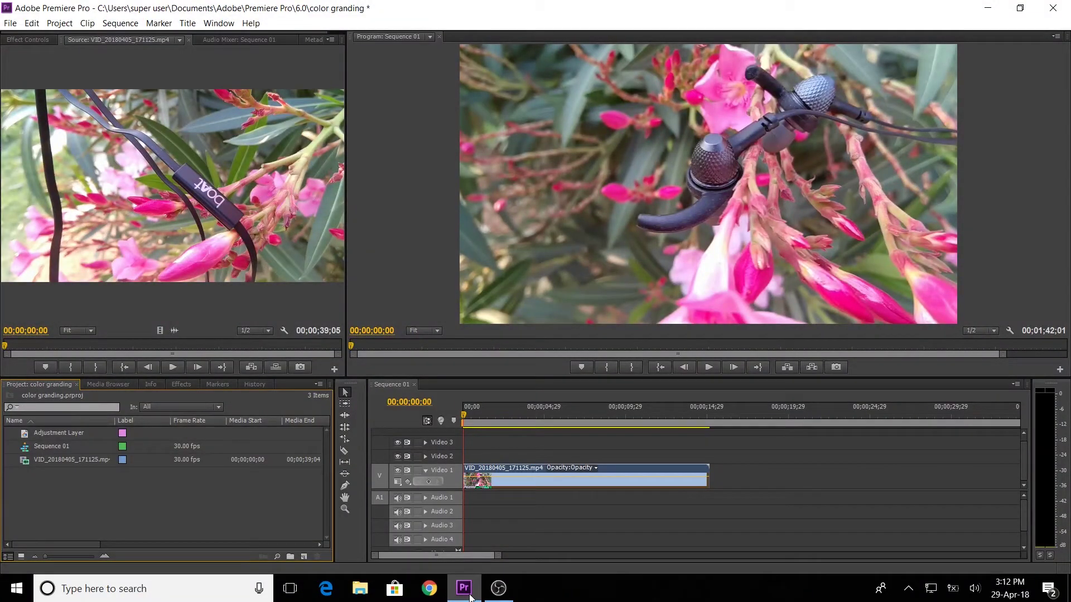
click(75, 460)
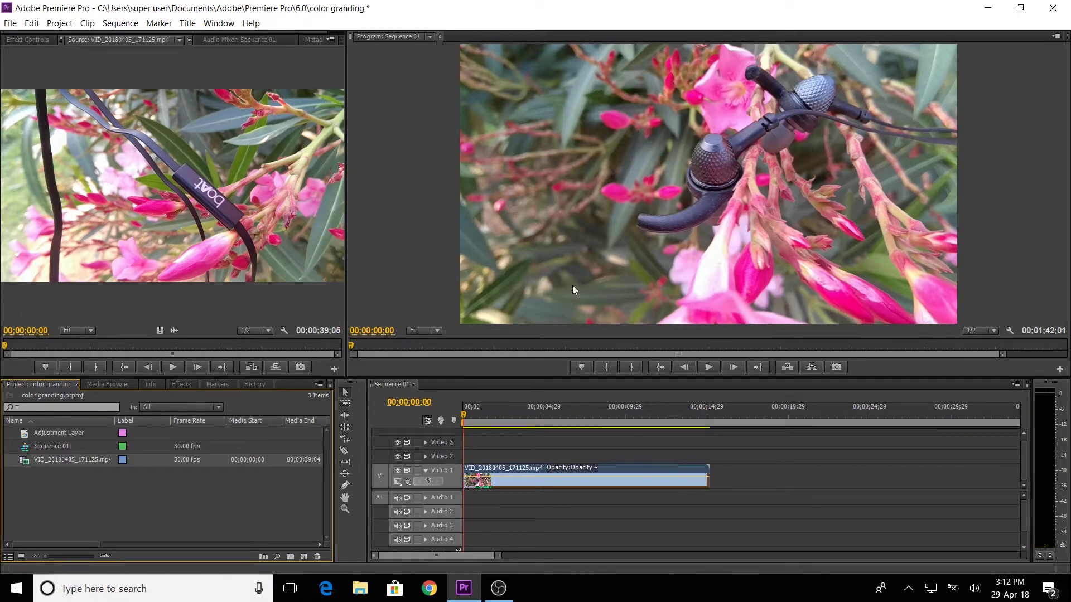
drag(461, 418, 459, 467)
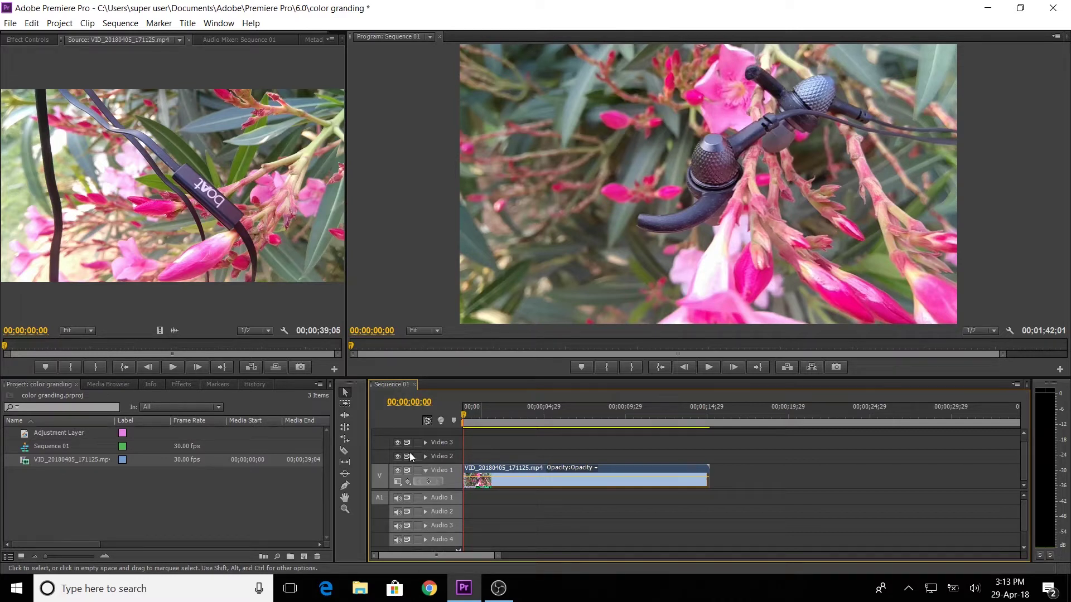
- Create a new Adjustment Layer item in the Project panel with default settings
right_click(58, 487)
mouse_move(112, 431)
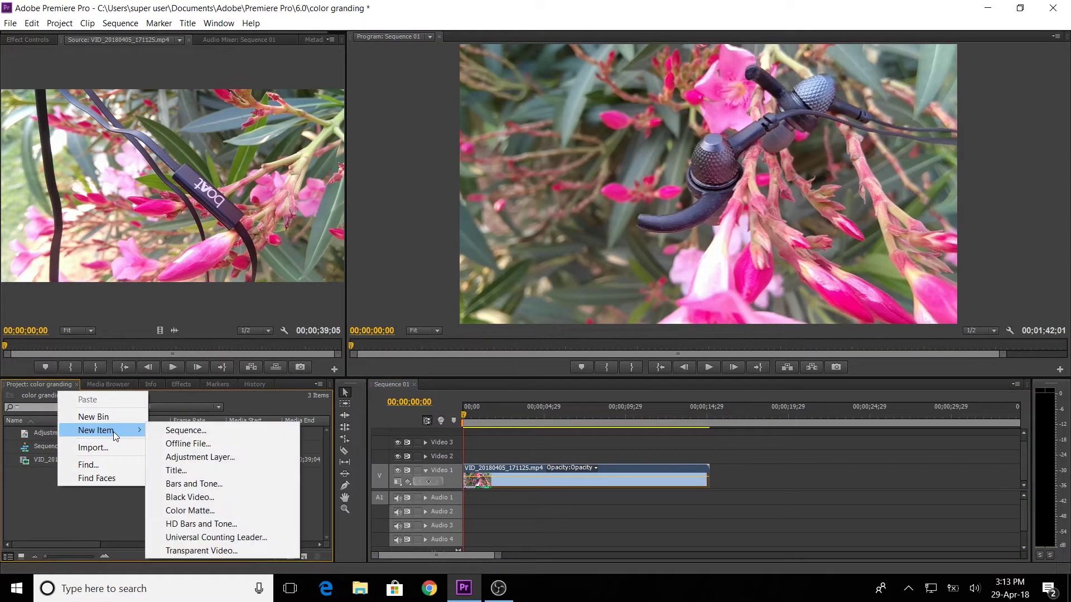
click(208, 456)
click(553, 333)
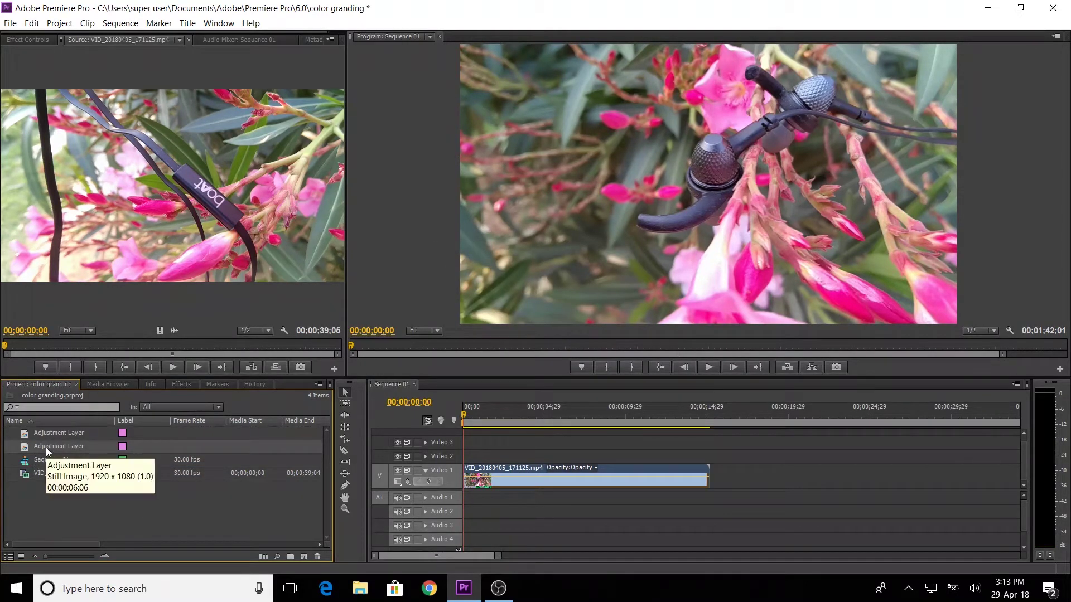
- Place the Adjustment Layer on Video 2 and stretch it to the flower clip's end
drag(46, 448, 468, 457)
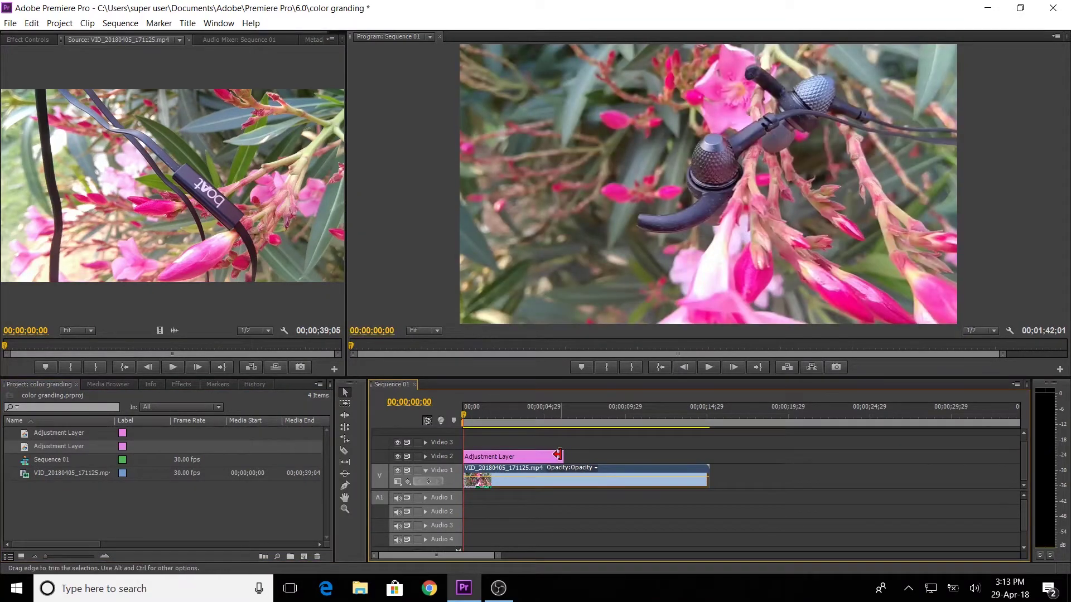
drag(557, 455, 707, 451)
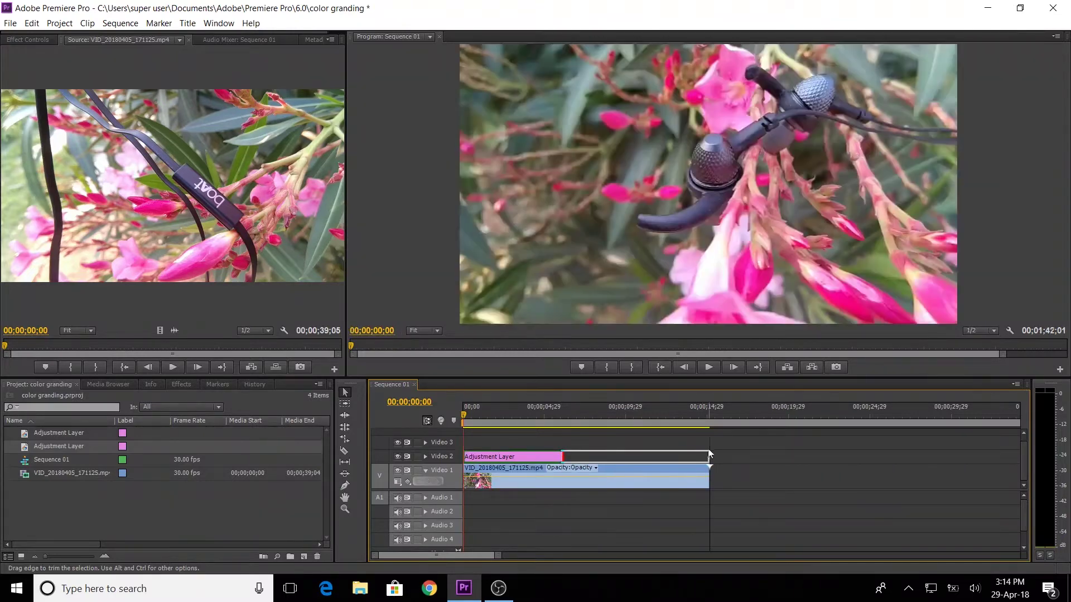
drag(491, 409, 484, 412)
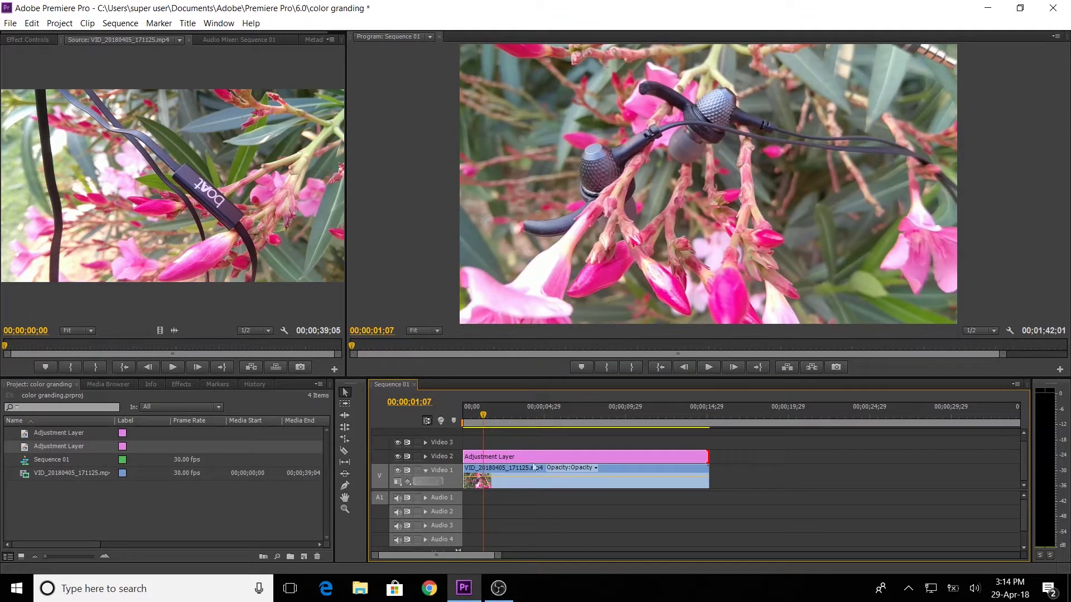
- Apply Three-Way Color Corrector from Video Effects > Color Correction to the Adjustment Layer clip
click(181, 384)
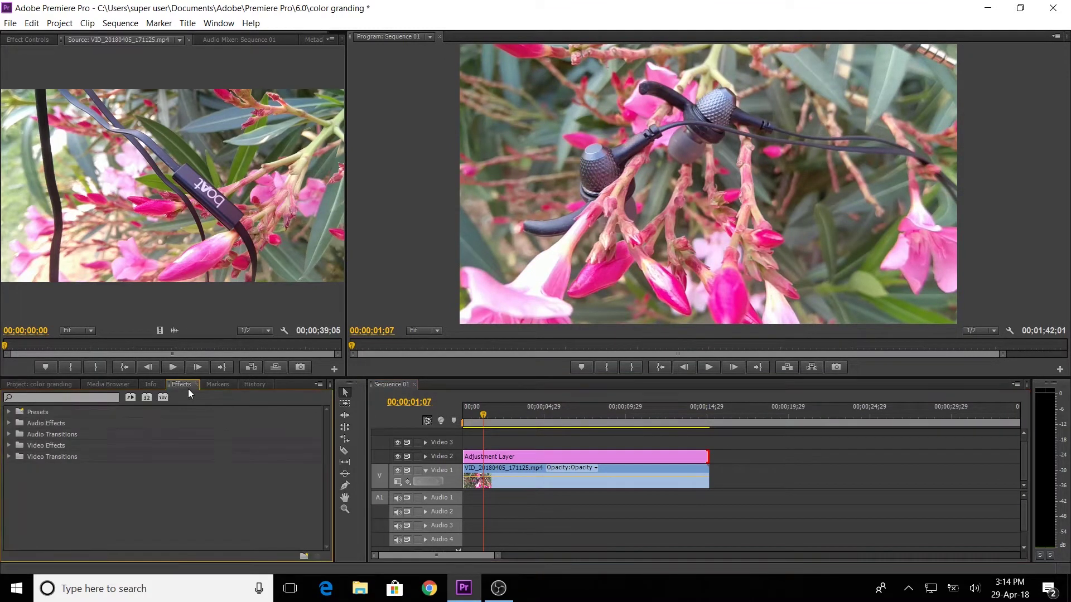
click(9, 446)
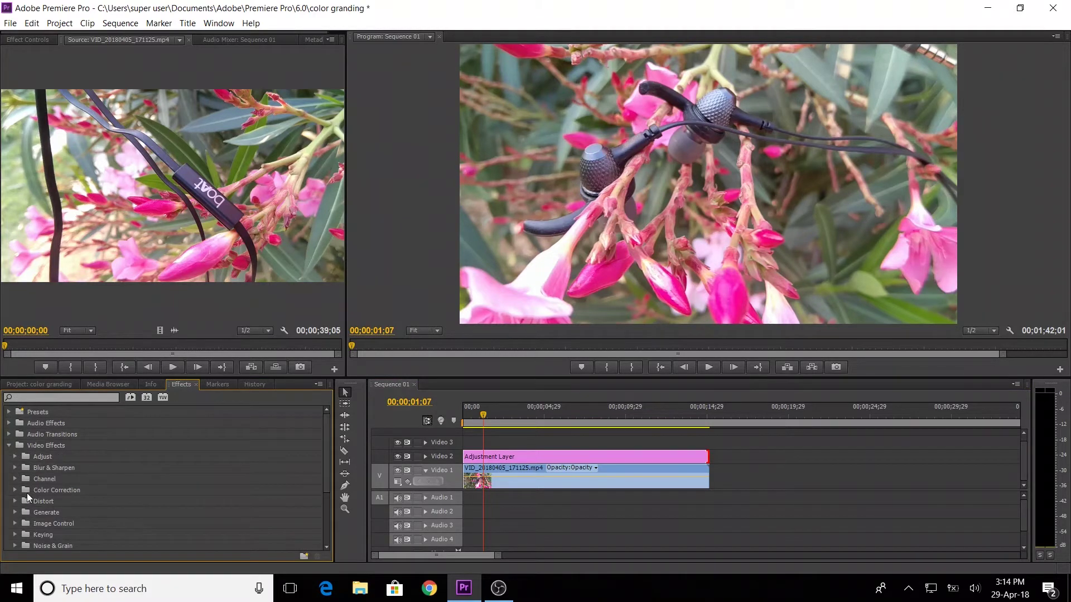
click(15, 490)
scroll(71, 495, down, 2)
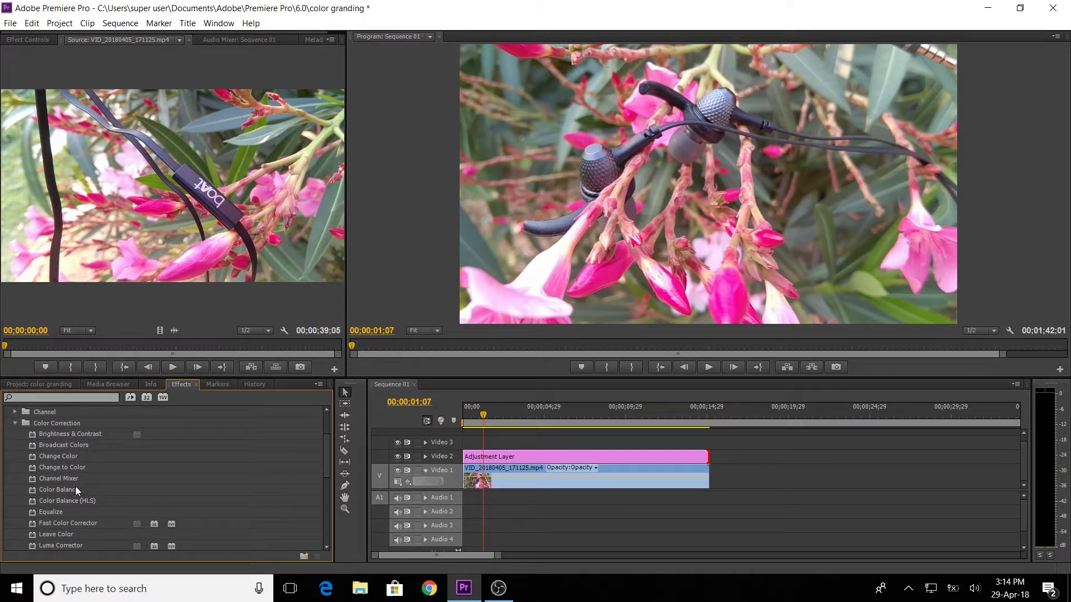
scroll(81, 514, down, 1)
scroll(79, 507, down, 2)
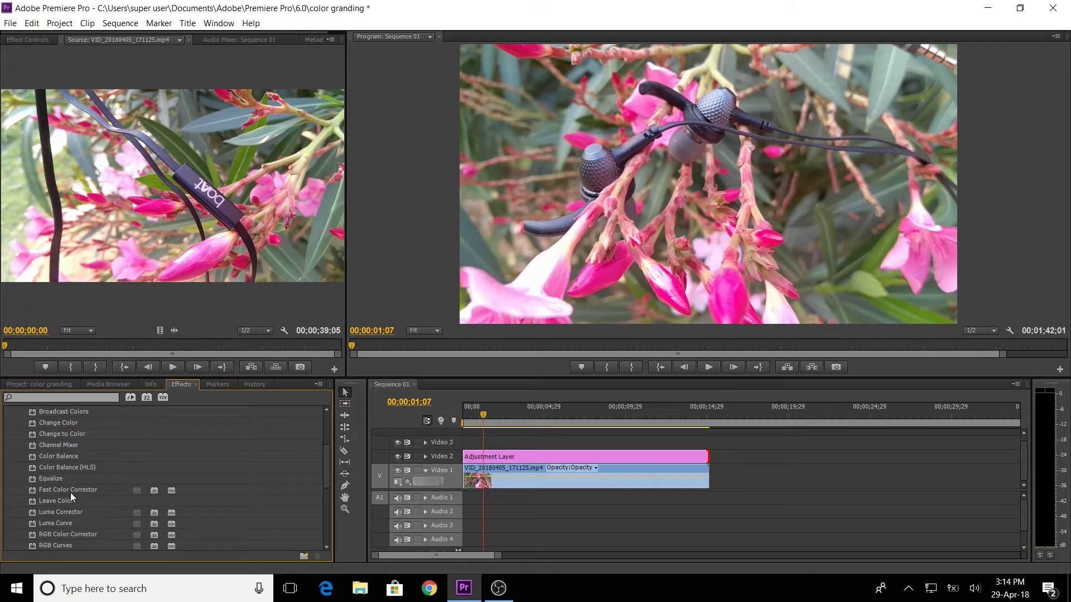
scroll(81, 497, down, 4)
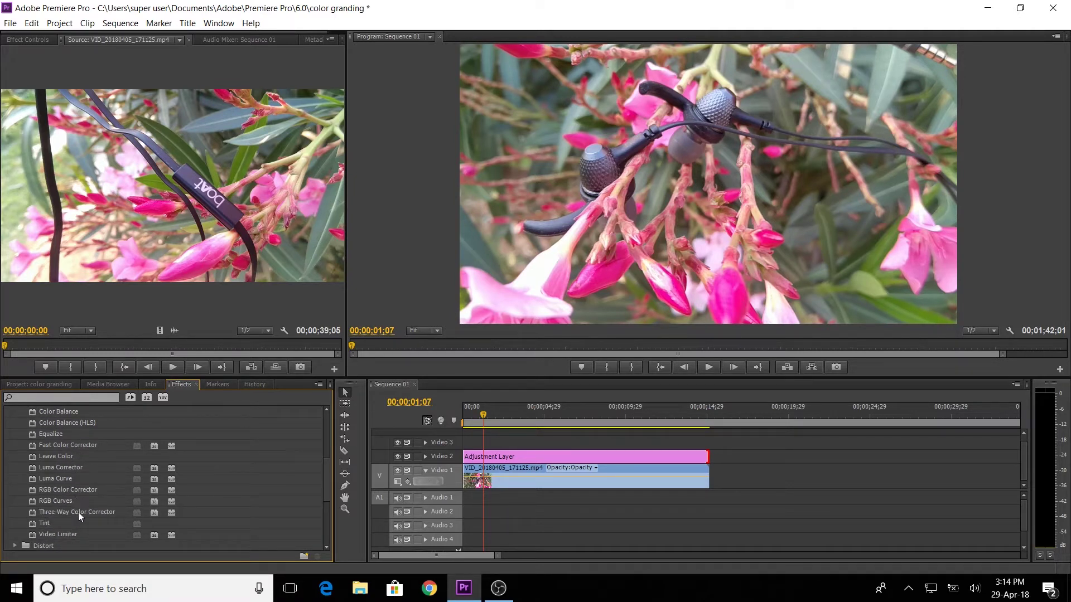
click(89, 513)
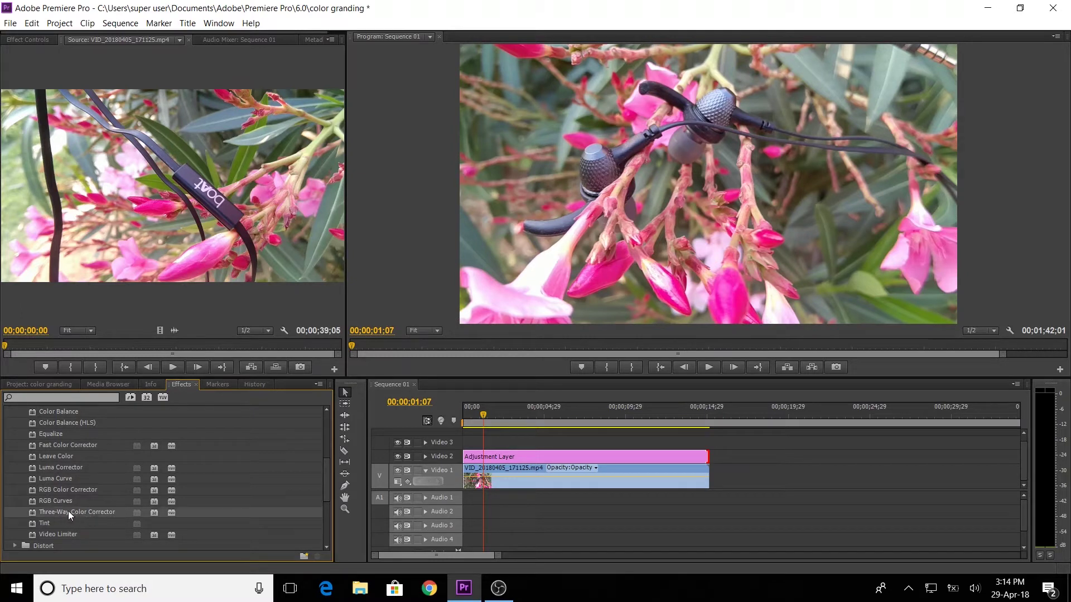
drag(62, 513, 512, 457)
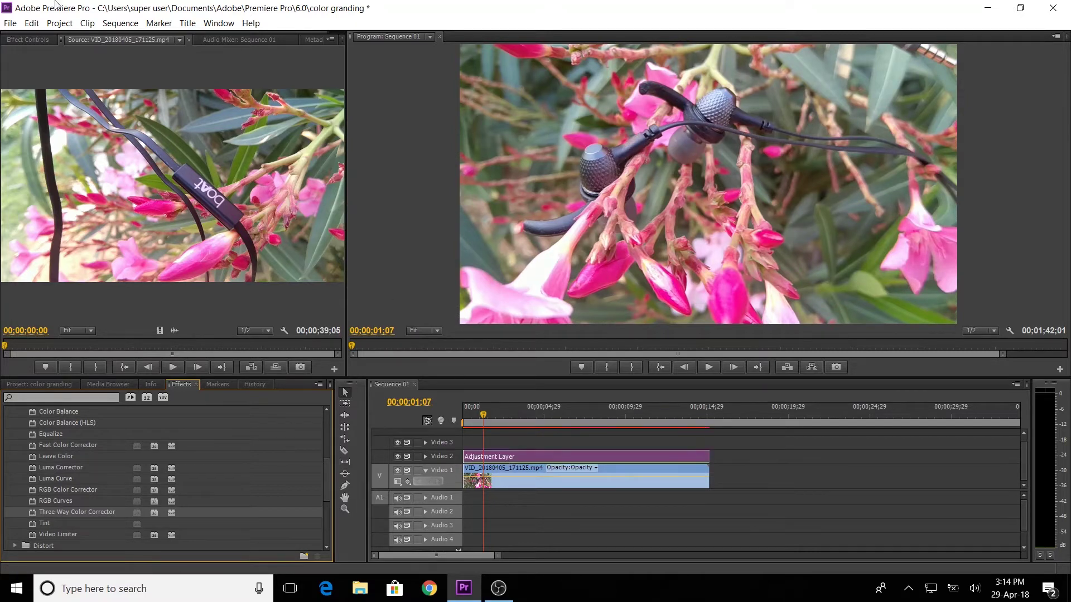
click(25, 41)
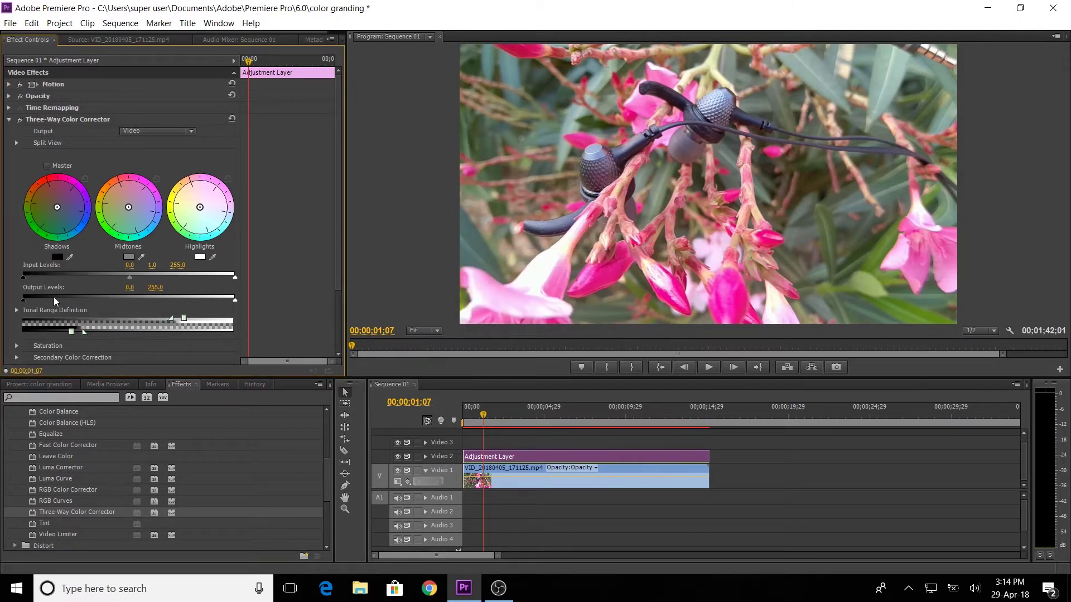
- Set the corrector's Input Levels to 7.4 / 1.0 / 245.6 and Output Levels to 6.7 / 244.3
scroll(46, 289, down, 1)
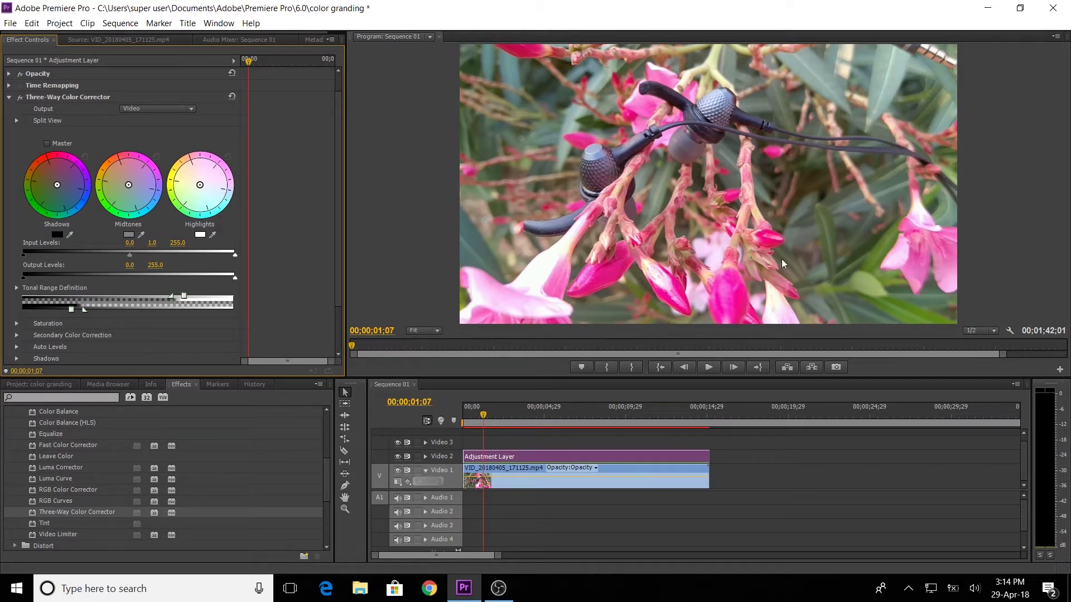
drag(24, 255, 29, 256)
drag(484, 414, 479, 414)
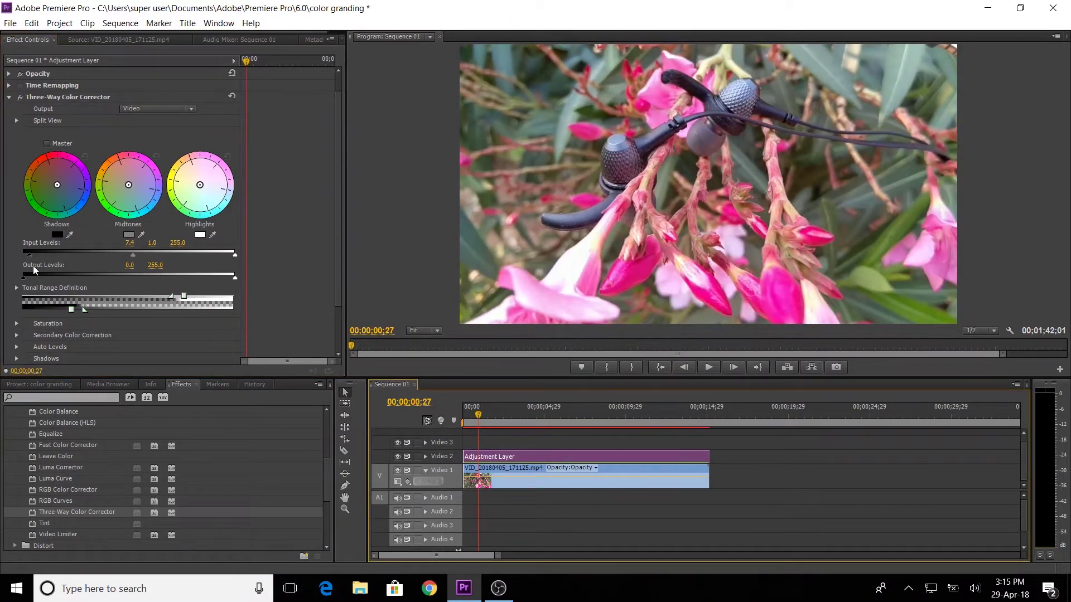
click(29, 257)
drag(235, 254, 227, 254)
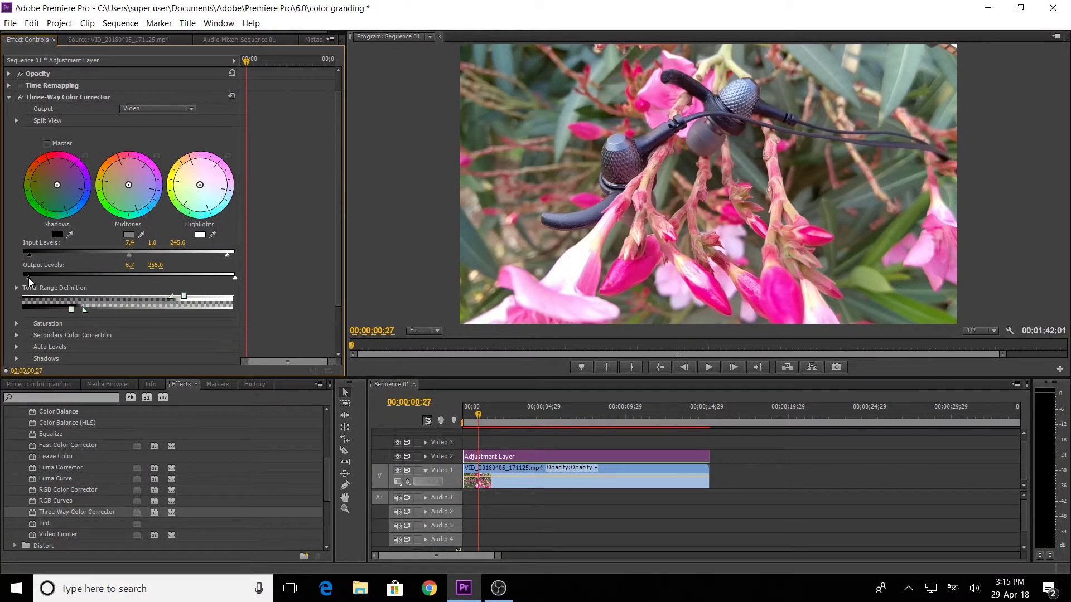
drag(234, 276, 227, 277)
scroll(25, 316, down, 1)
- Raise saturation to Master 142, Shadow 126, Midtone 126 and Highlight 130
scroll(25, 315, down, 1)
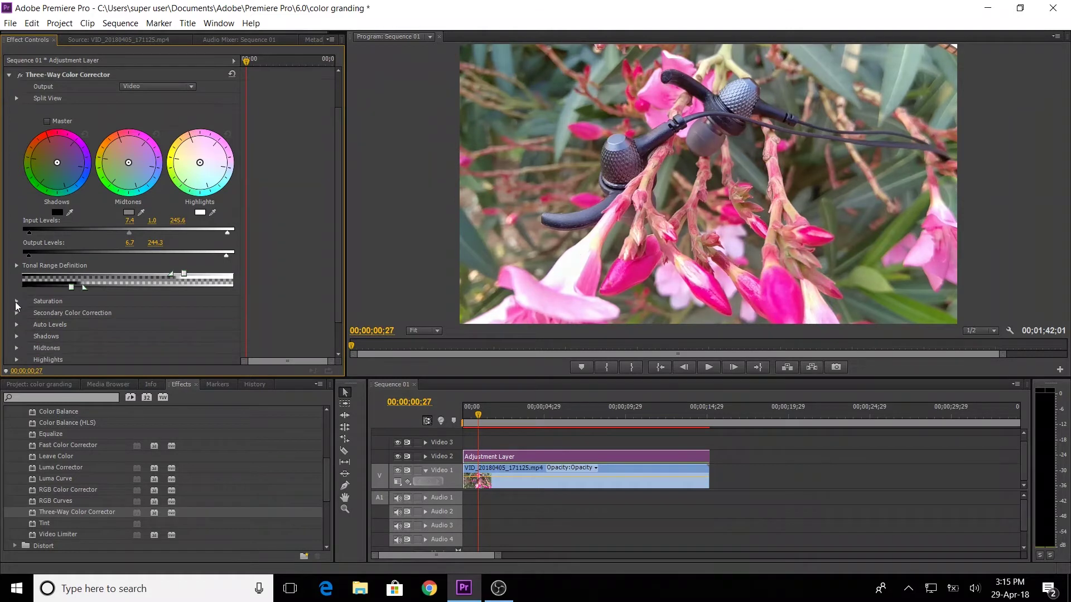
click(16, 302)
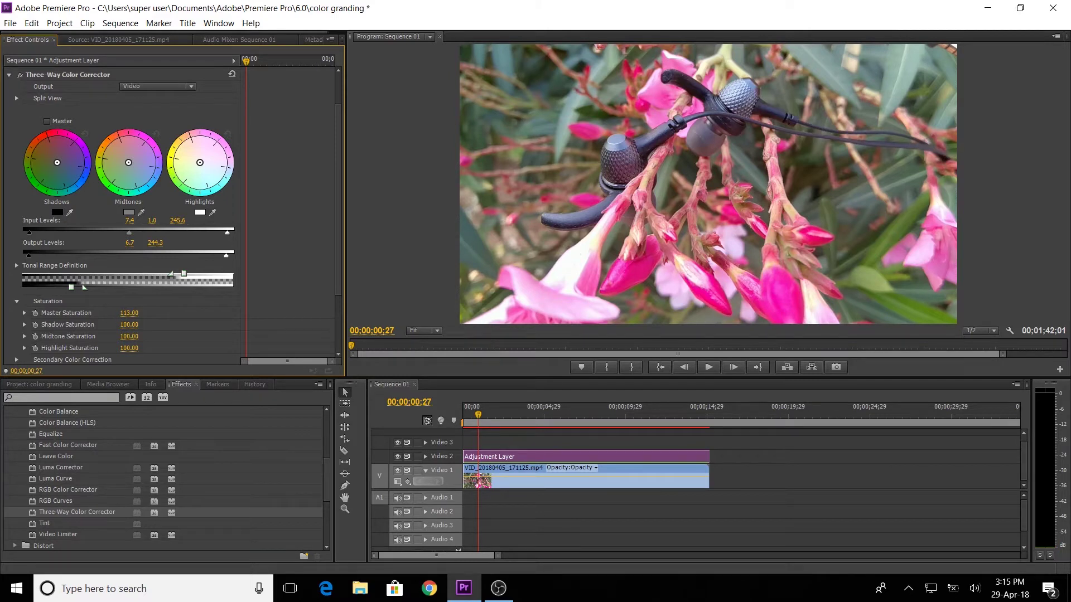
drag(129, 313, 130, 313)
click(483, 415)
drag(134, 307, 135, 307)
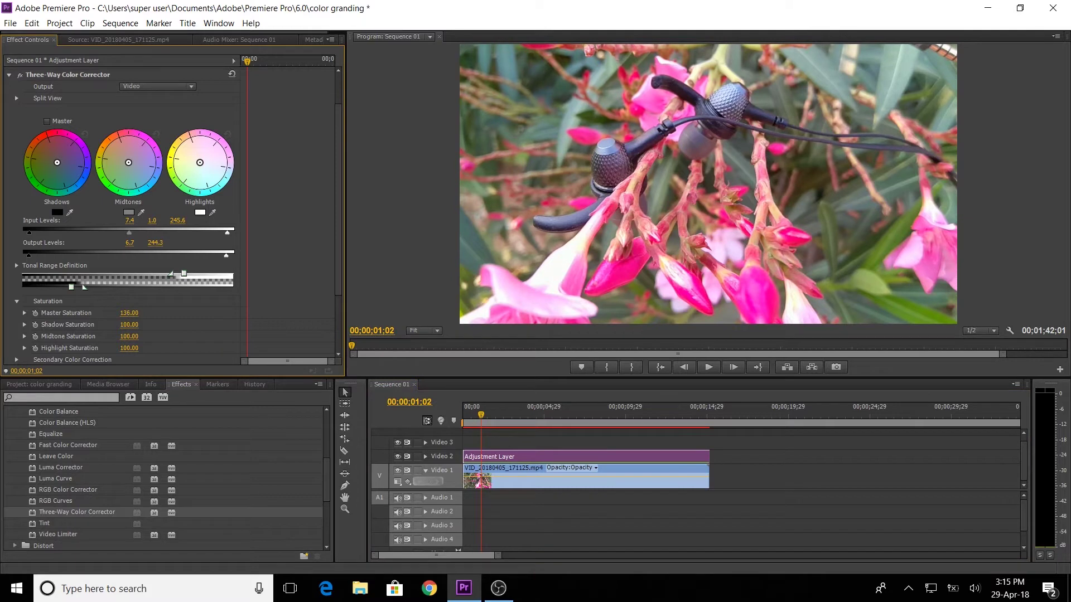
drag(129, 325, 130, 325)
scroll(119, 337, down, 2)
scroll(118, 333, down, 1)
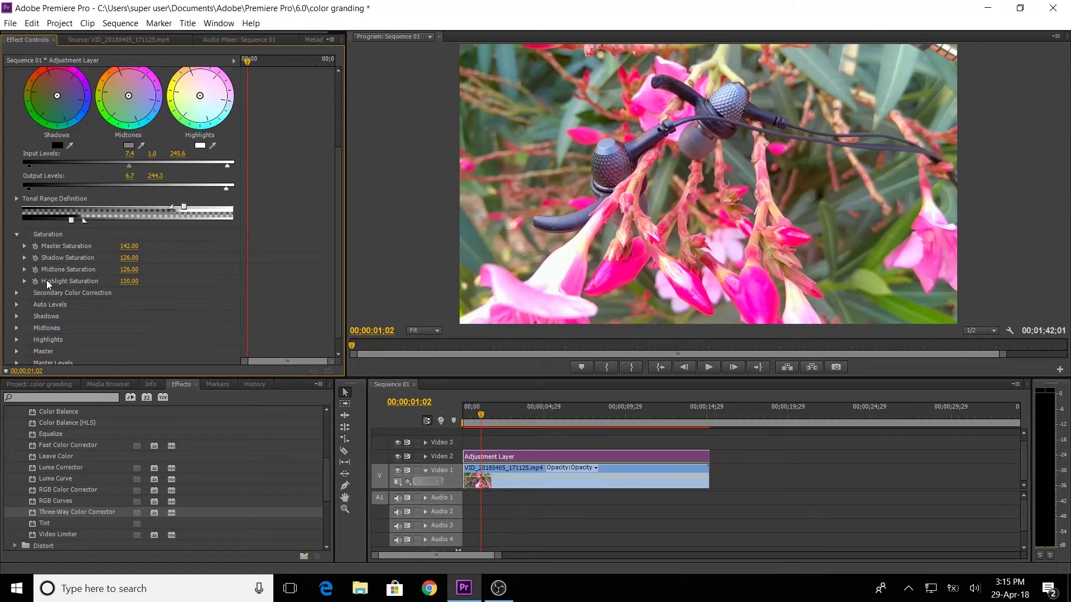
click(17, 304)
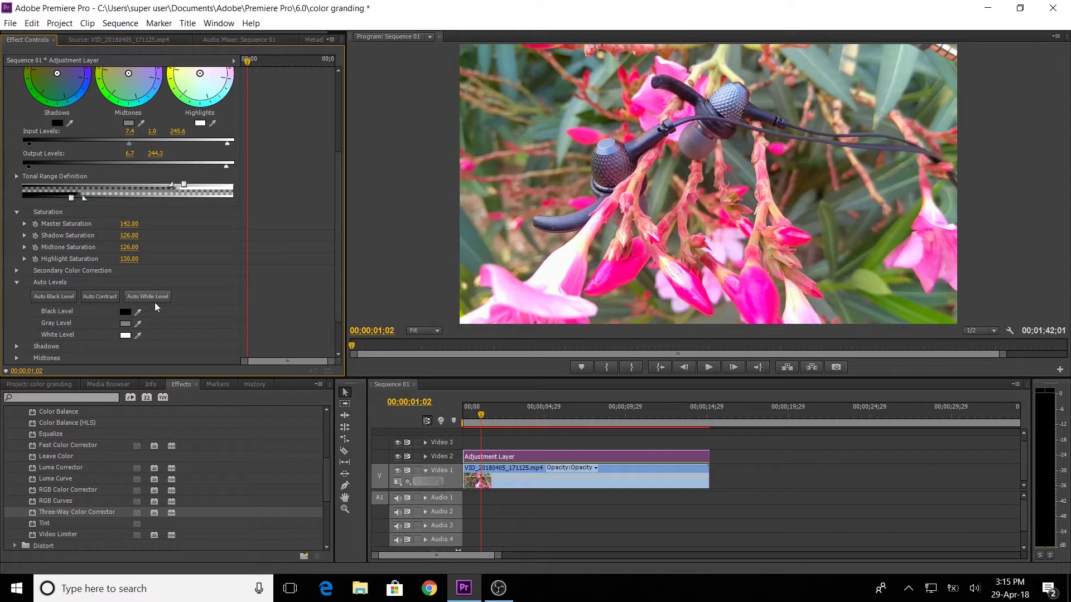
- Apply Auto Contrast from the corrector's Auto Levels options, then collapse them
click(96, 299)
scroll(72, 294, down, 1)
click(19, 271)
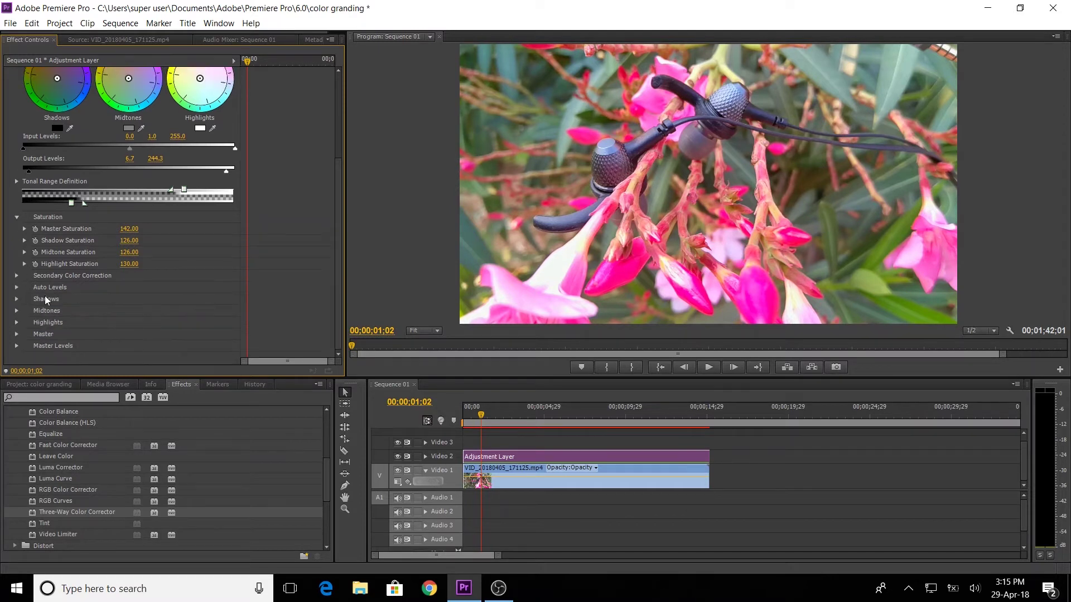
scroll(48, 297, up, 5)
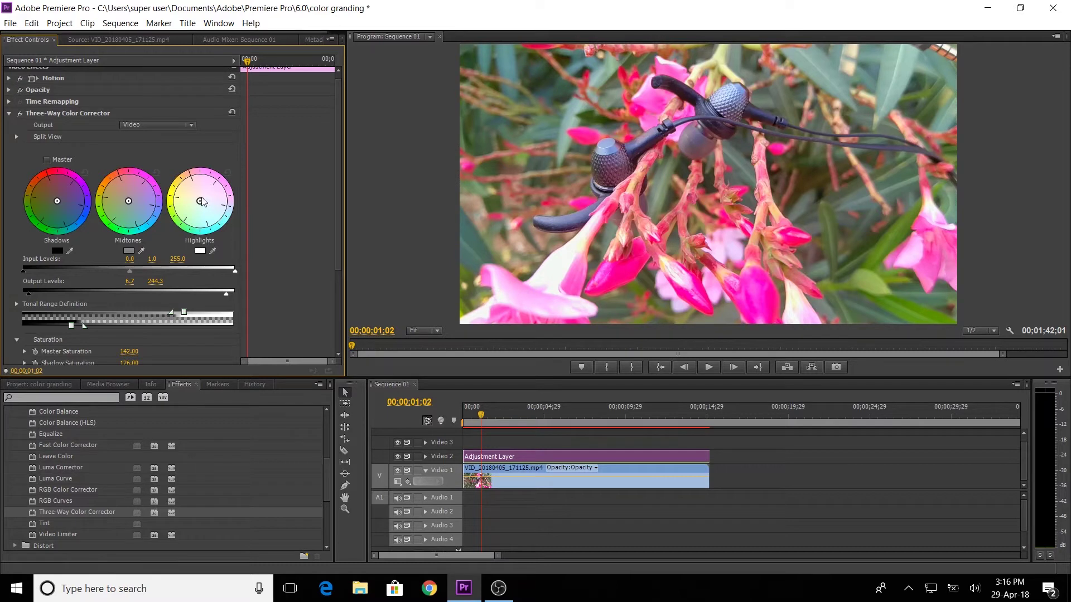
- Tint the Highlights colour balance, then ease it back toward neutral
drag(201, 201, 215, 206)
drag(234, 217, 216, 224)
drag(215, 220, 120, 161)
drag(178, 190, 207, 206)
- Tint the Midtones and Shadows balances, then hide the adjustment layer to compare the ungraded footage
drag(128, 205, 111, 220)
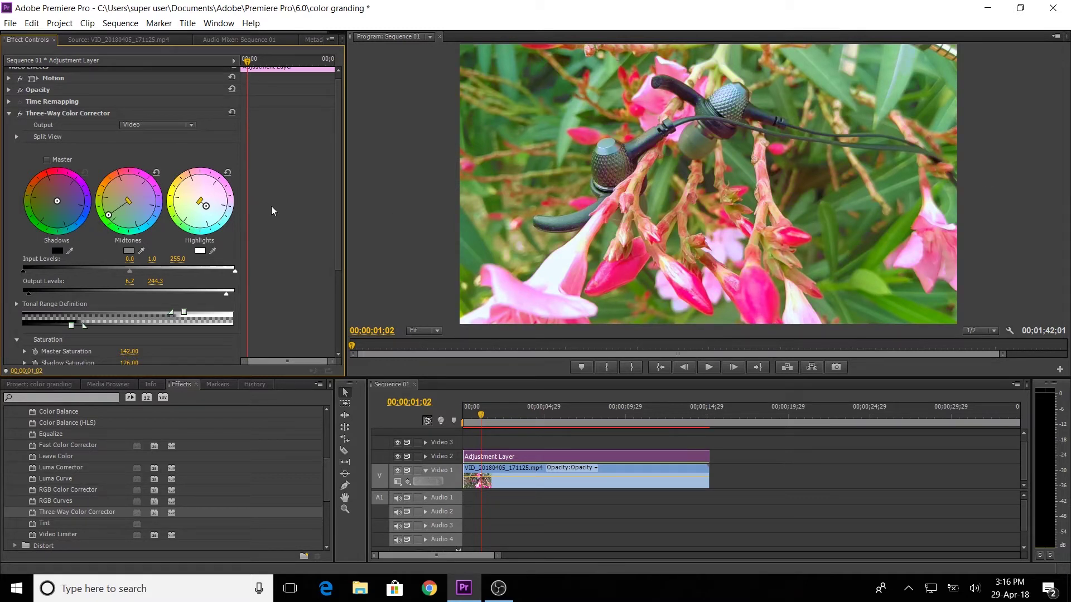
drag(108, 214, 108, 184)
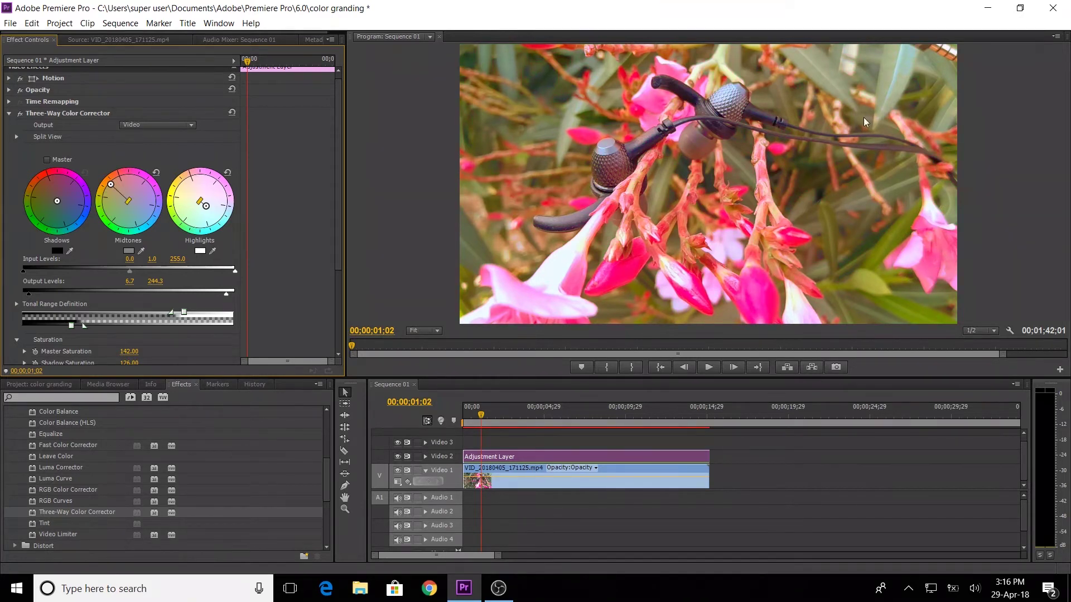
drag(109, 185, 122, 199)
drag(80, 210, 65, 207)
drag(65, 209, 63, 206)
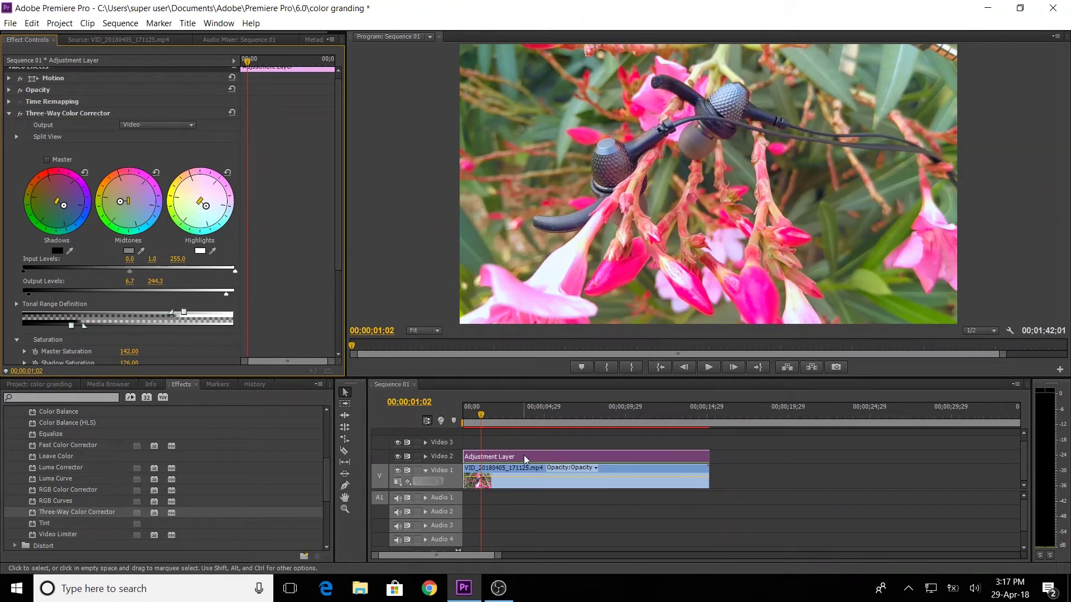
click(398, 457)
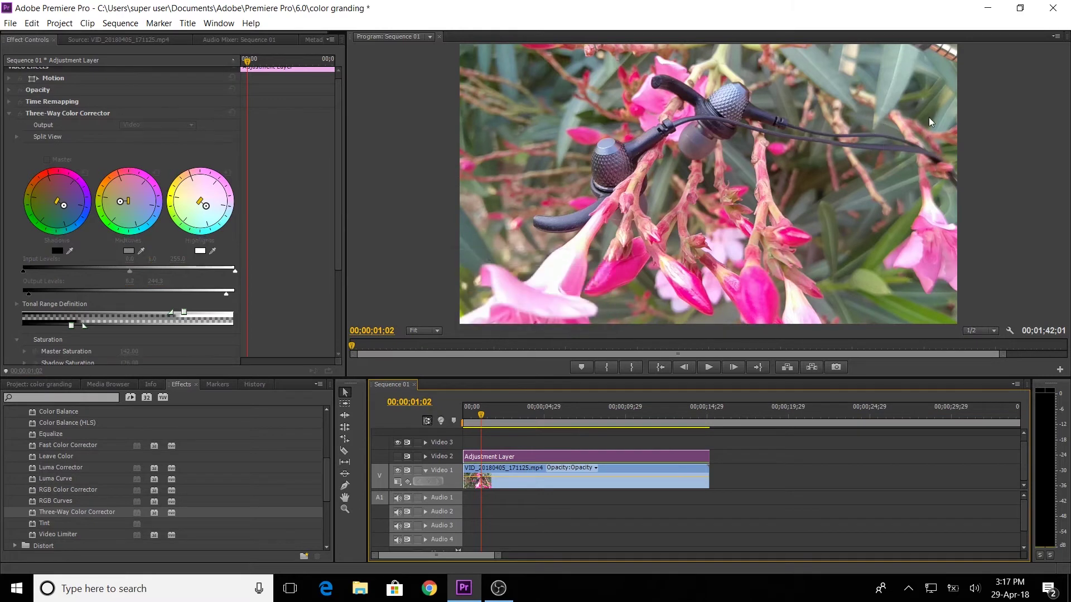
click(398, 456)
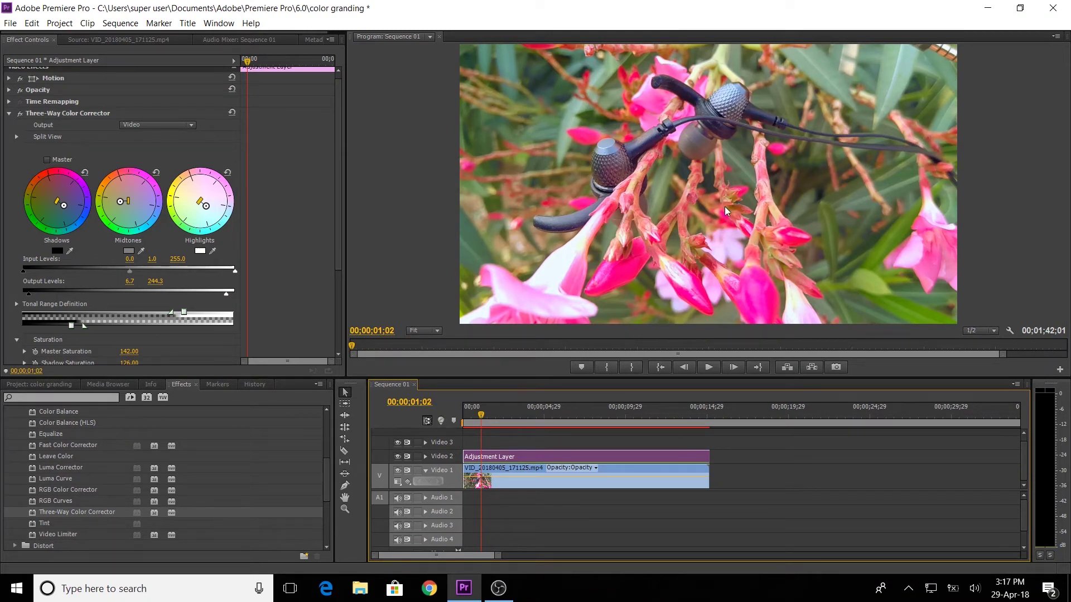
drag(503, 555, 519, 554)
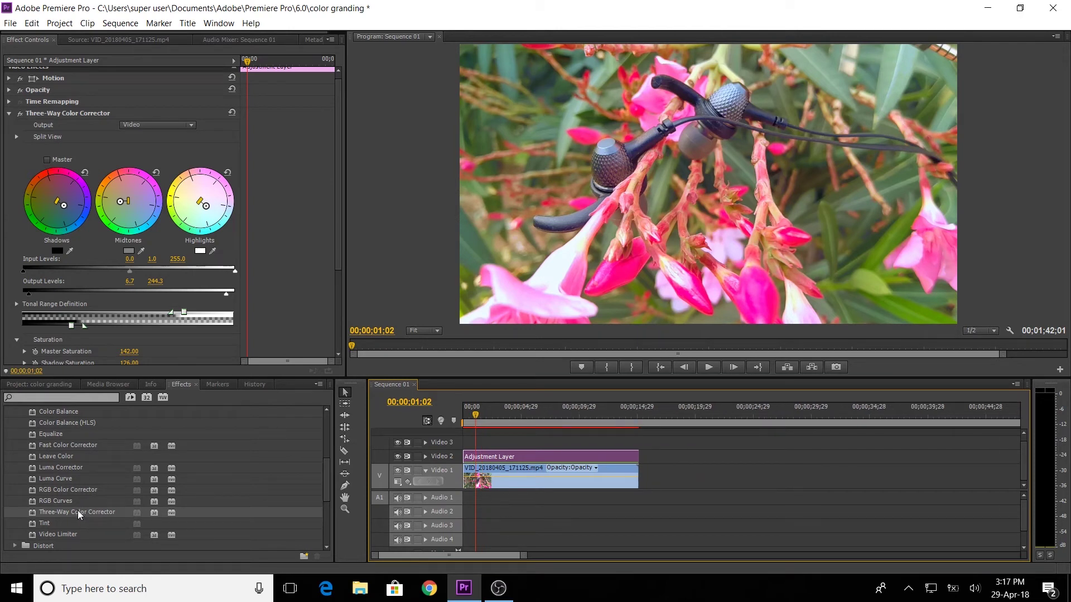
- Apply the Fast Color Corrector to the Adjustment Layer clip
scroll(78, 511, up, 1)
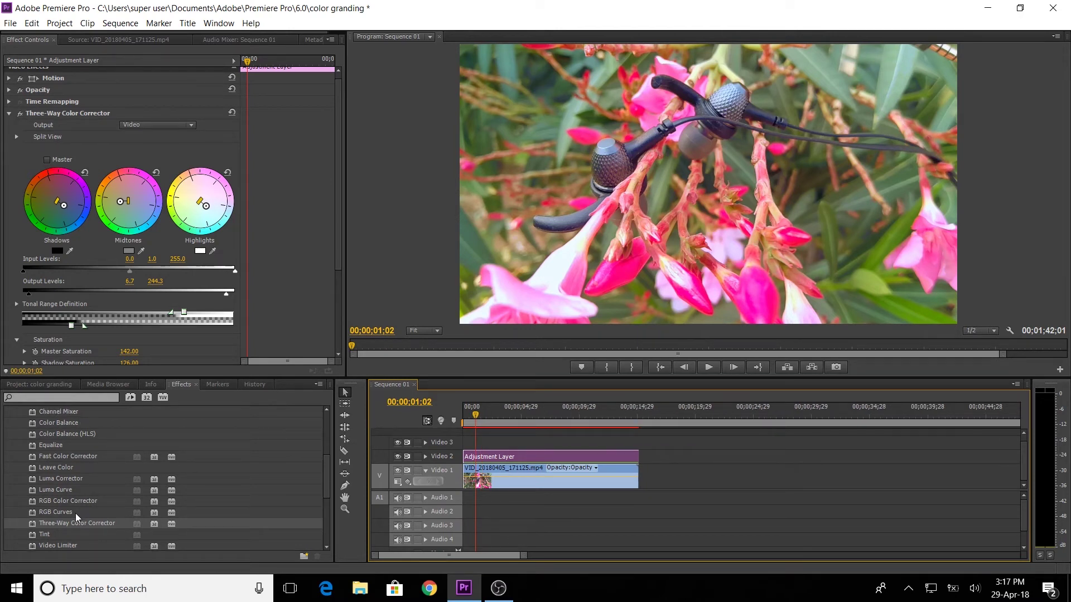
drag(61, 460, 502, 463)
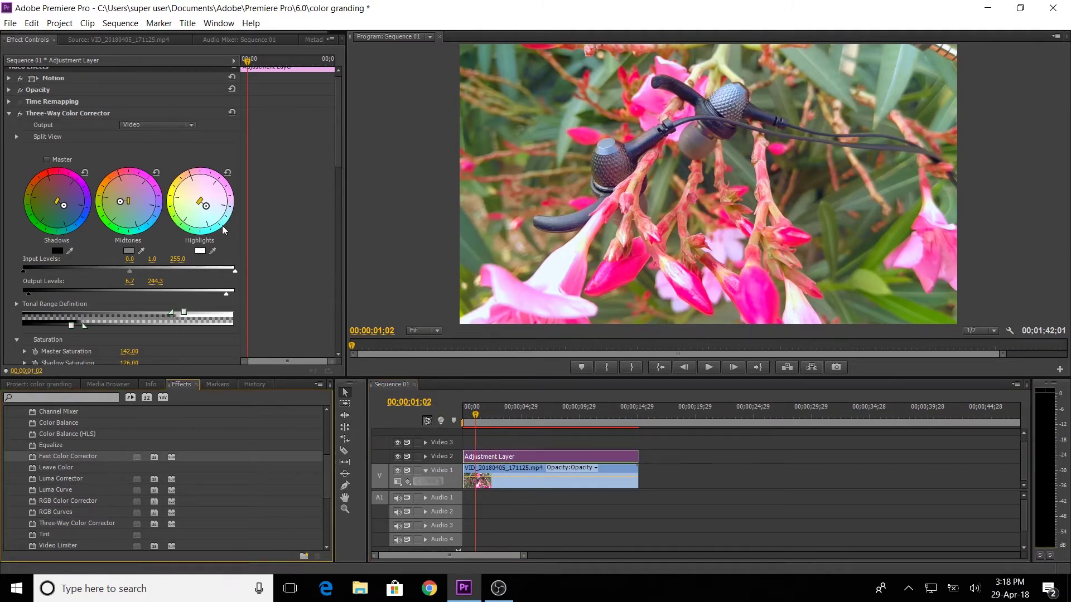
drag(336, 151, 340, 279)
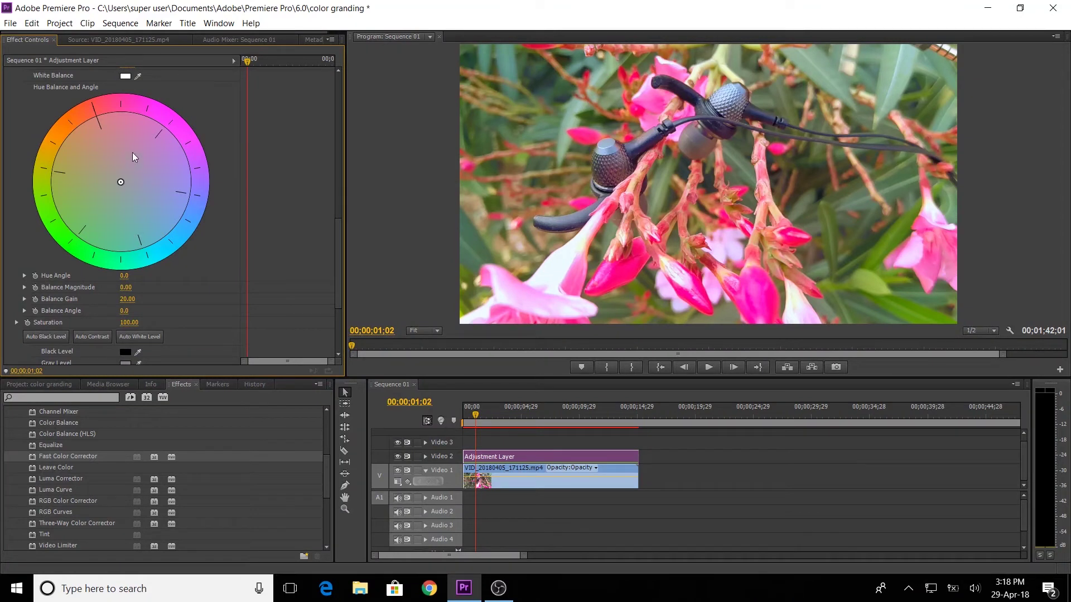
- Shift the Fast Color Corrector's hue balance to a subtle warm tint of magnitude 19.19
drag(120, 181, 184, 227)
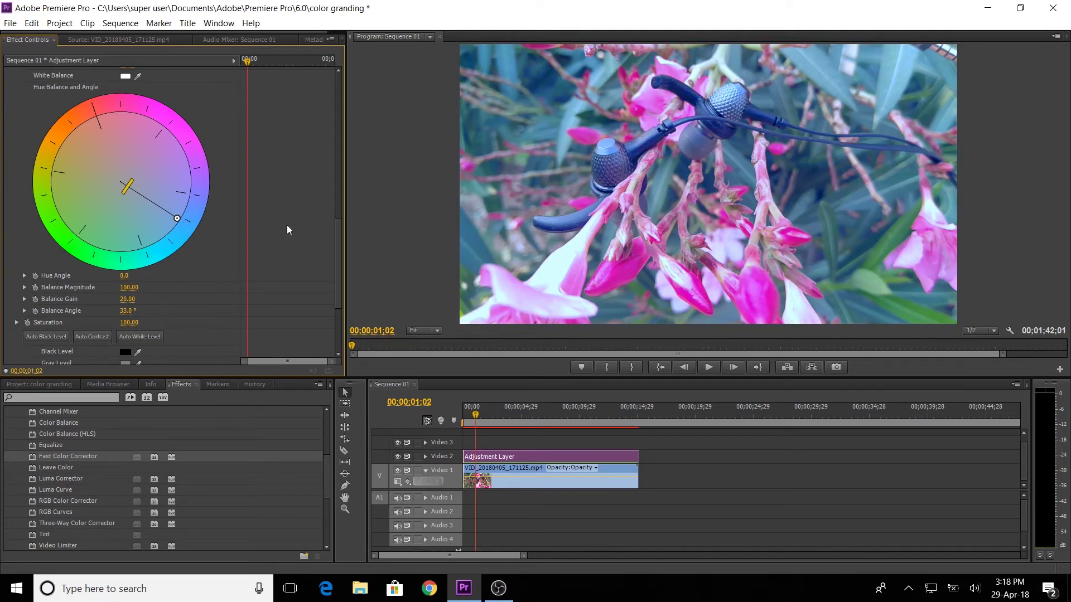
drag(177, 220, 61, 155)
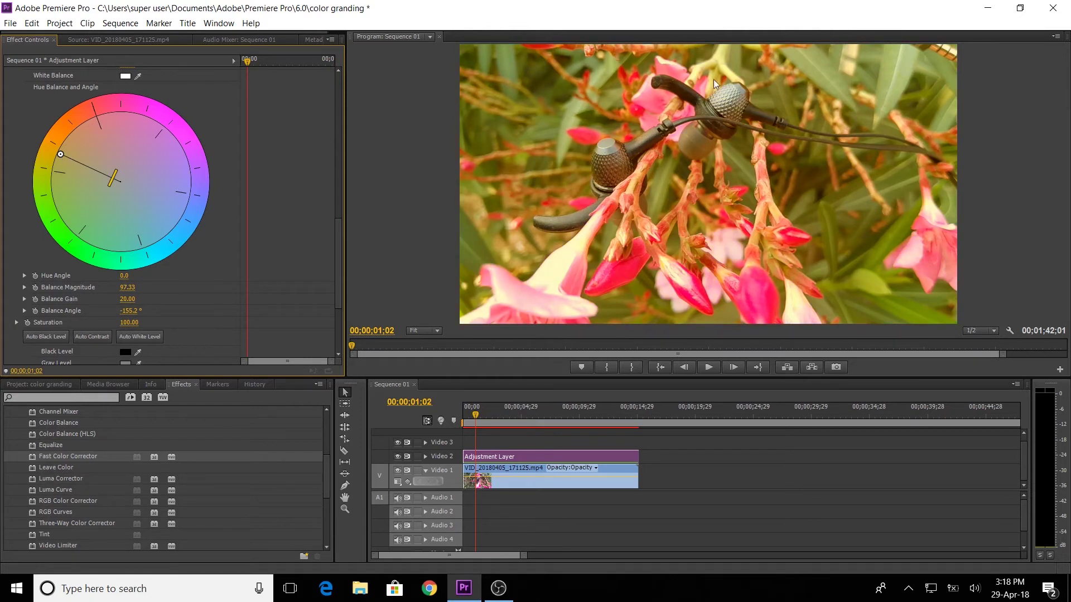
drag(60, 155, 122, 199)
drag(125, 197, 128, 192)
click(397, 456)
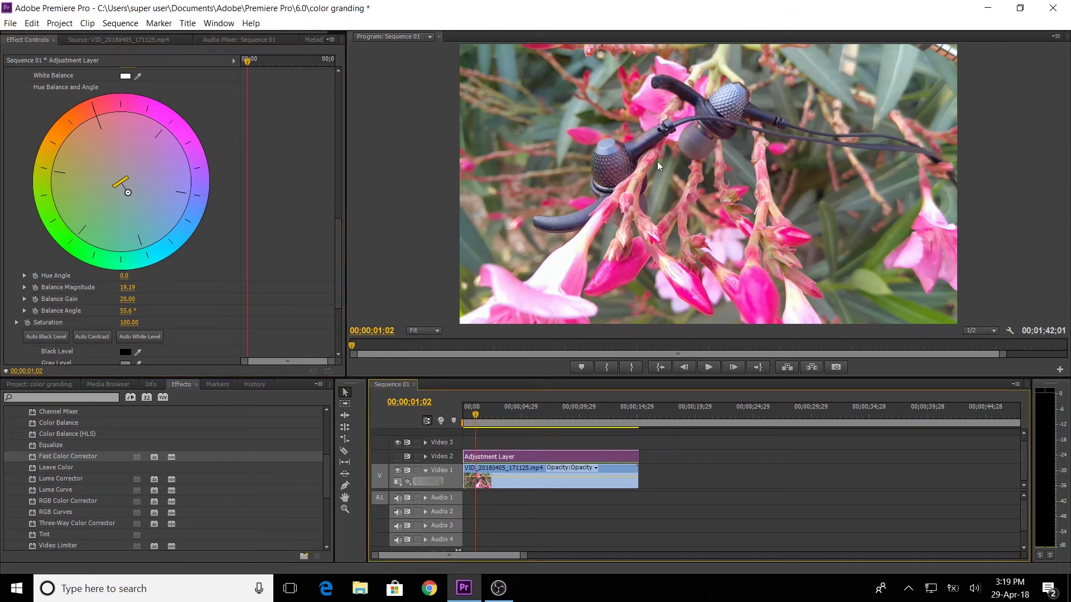
click(397, 457)
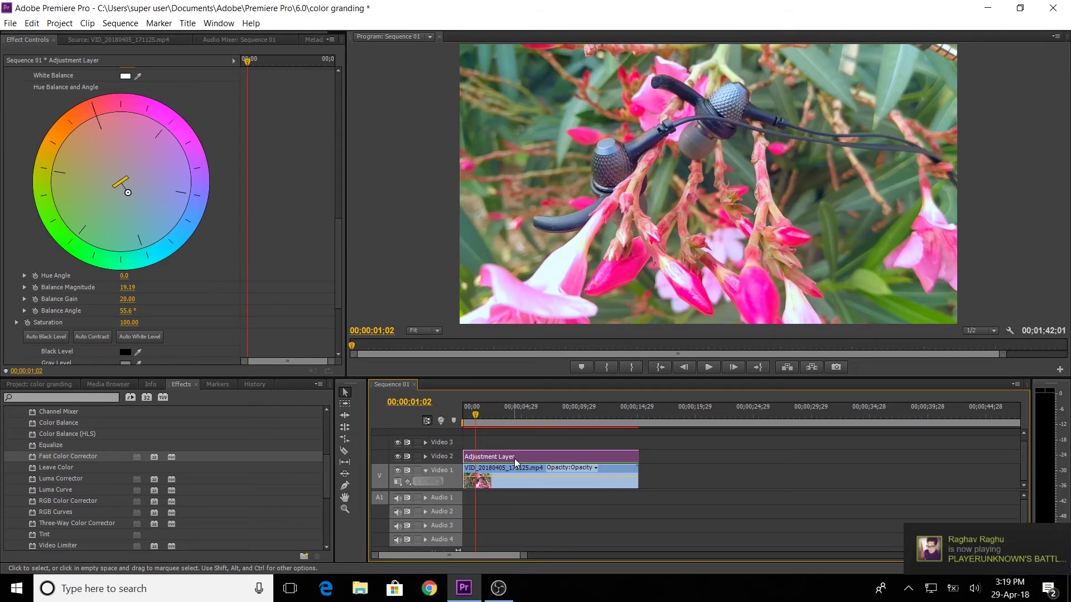
drag(525, 555, 550, 557)
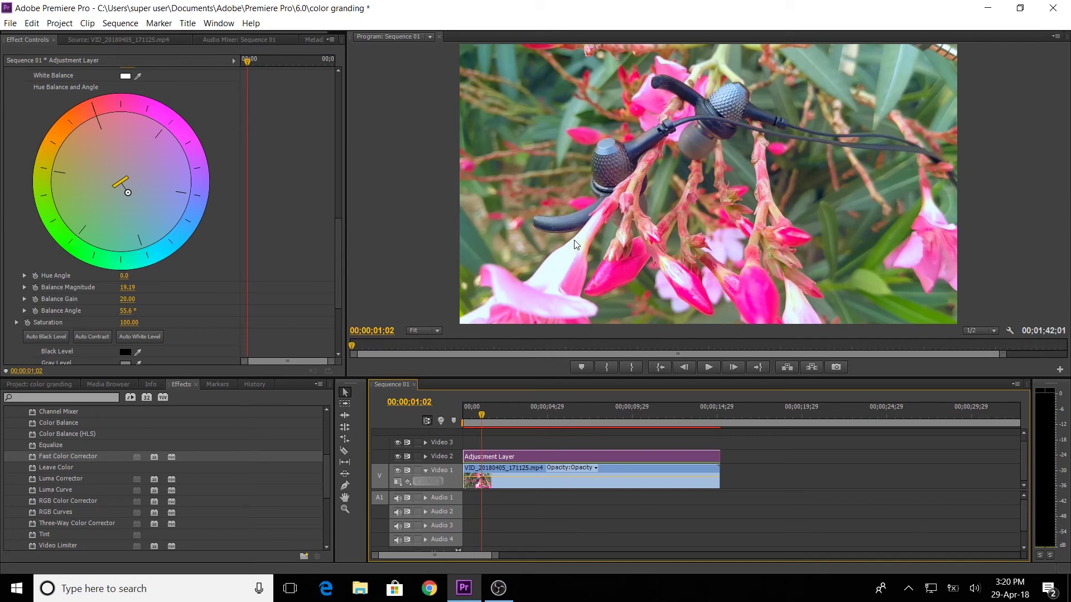
mouse_move(469, 600)
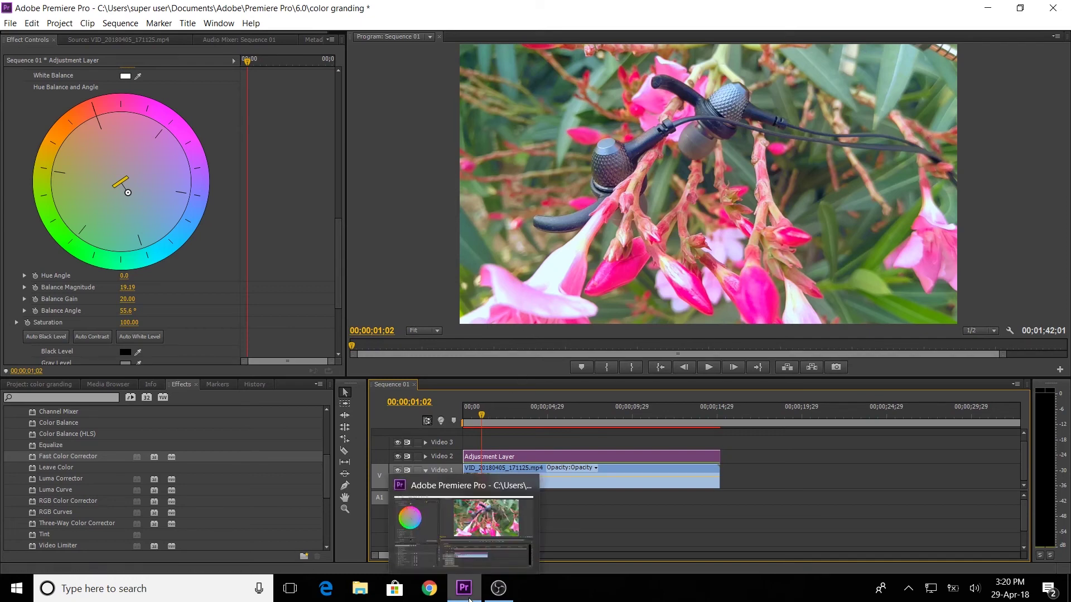
- Open This PC > Pictures > Saved Pictures and drag the Cinemascope 2-35-1 Croplines PNG into Premiere
click(465, 519)
double_click(15, 511)
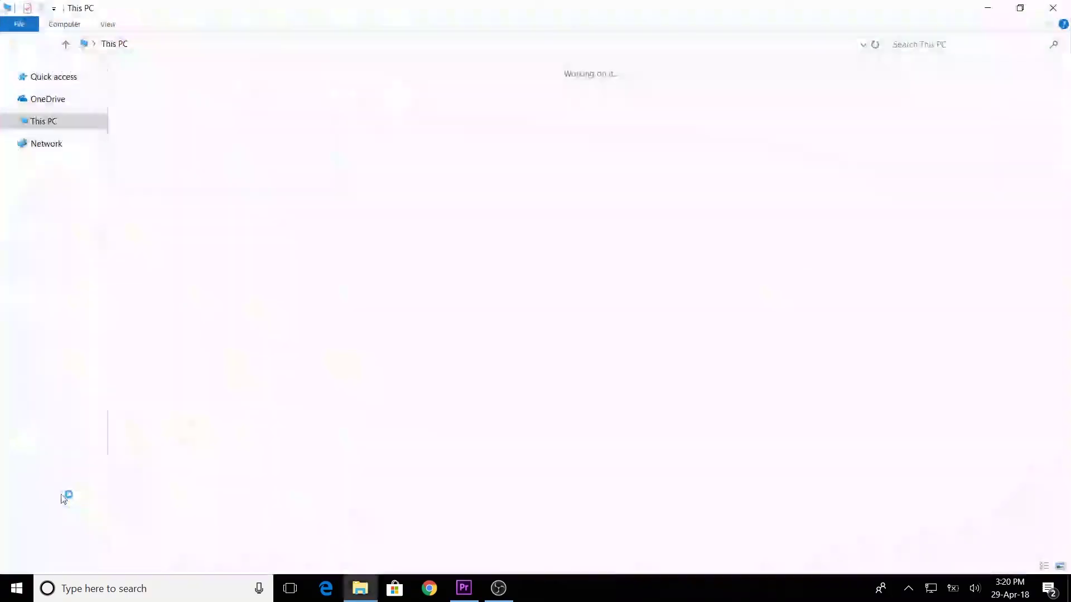
double_click(225, 144)
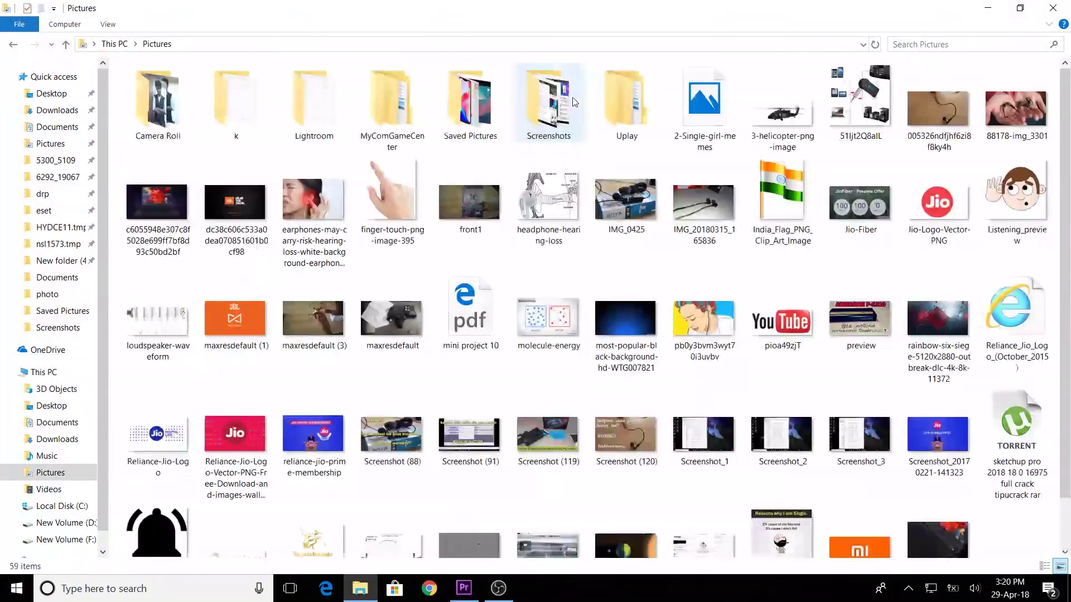
double_click(475, 111)
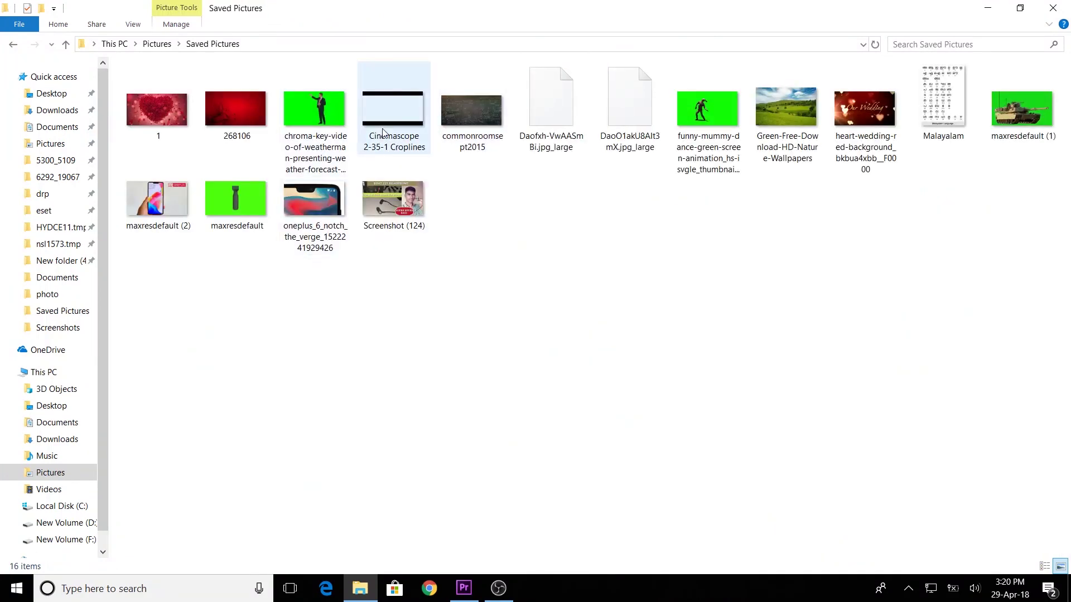
drag(383, 131, 452, 452)
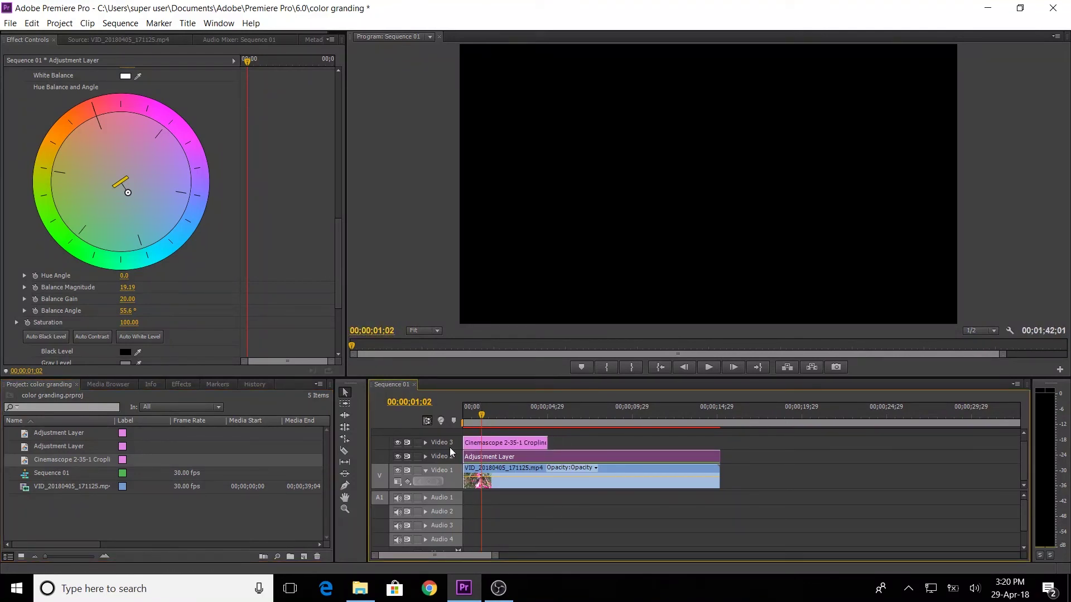
- Stretch the Cinemascope croplines clip on Video 3 to the flower clip's full length and enlarge the program monitor
drag(547, 442, 719, 442)
drag(494, 556, 543, 563)
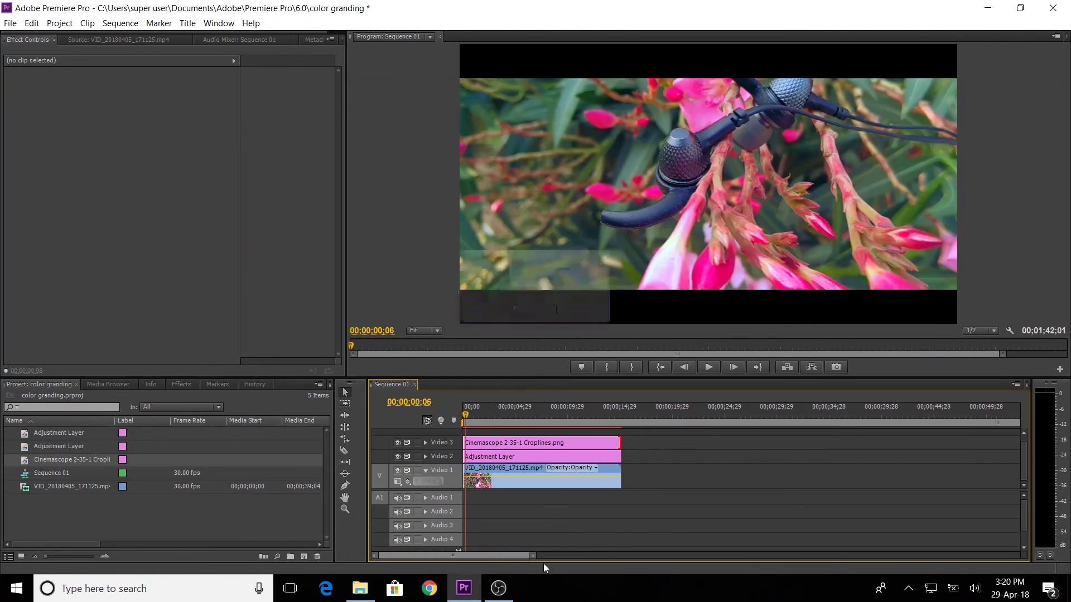
drag(540, 378, 540, 390)
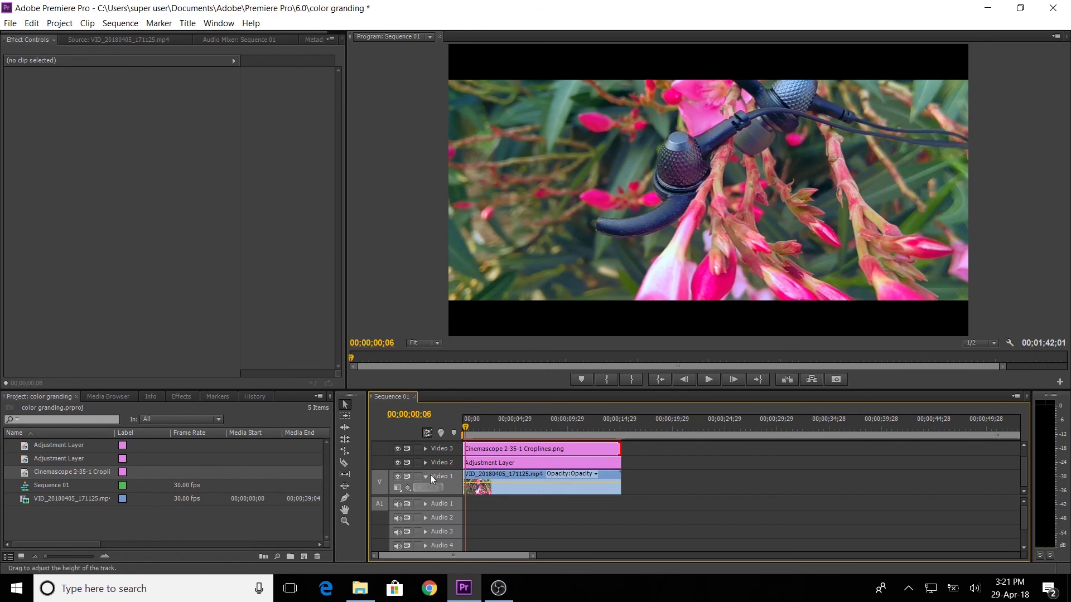
click(398, 461)
click(398, 450)
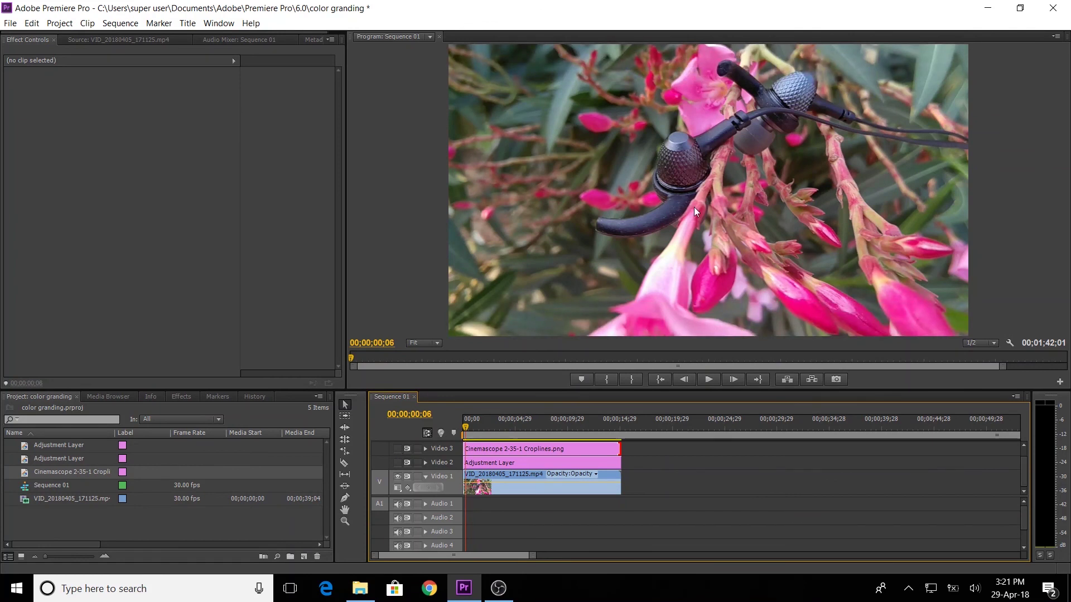
click(398, 450)
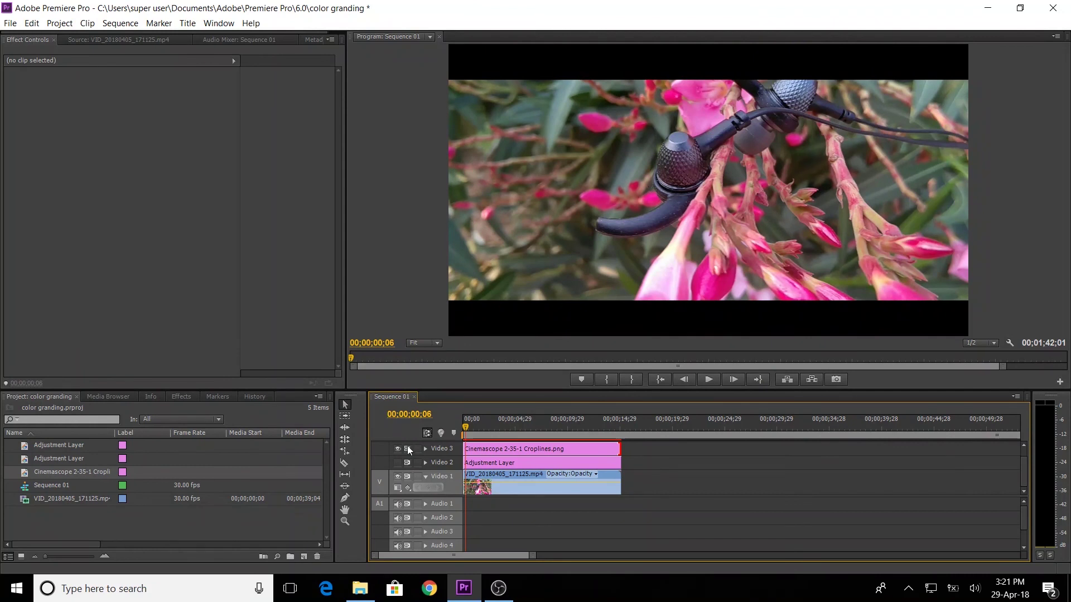
click(398, 462)
key(space)
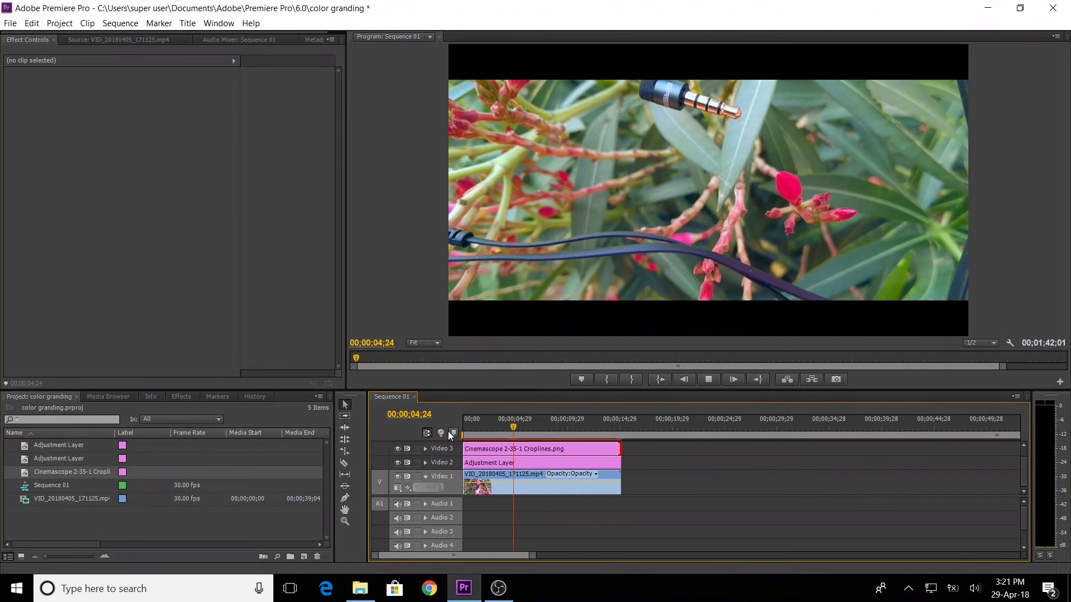
key(space)
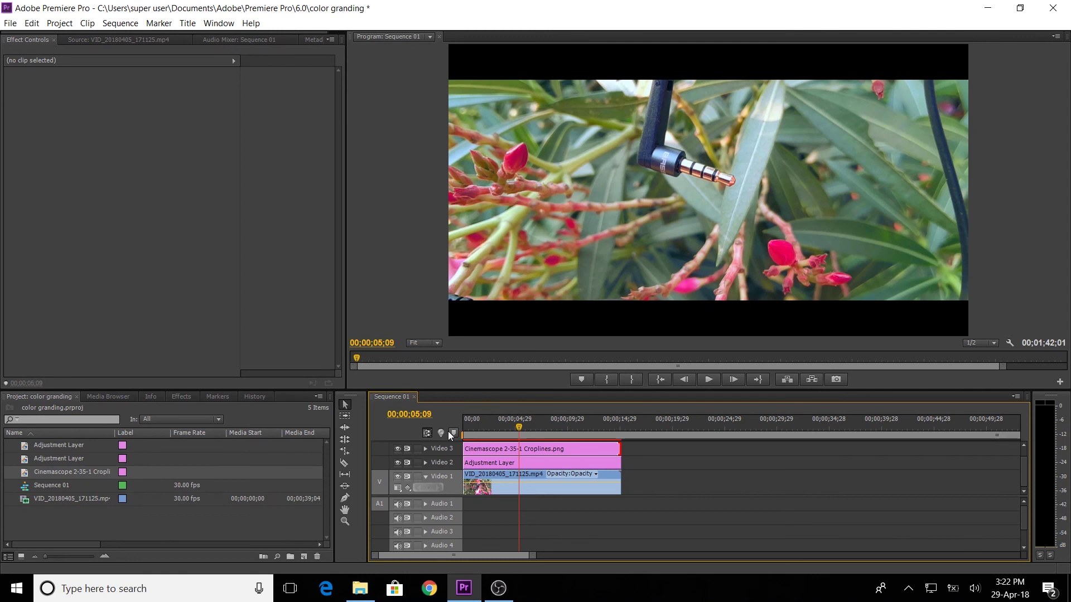
click(474, 432)
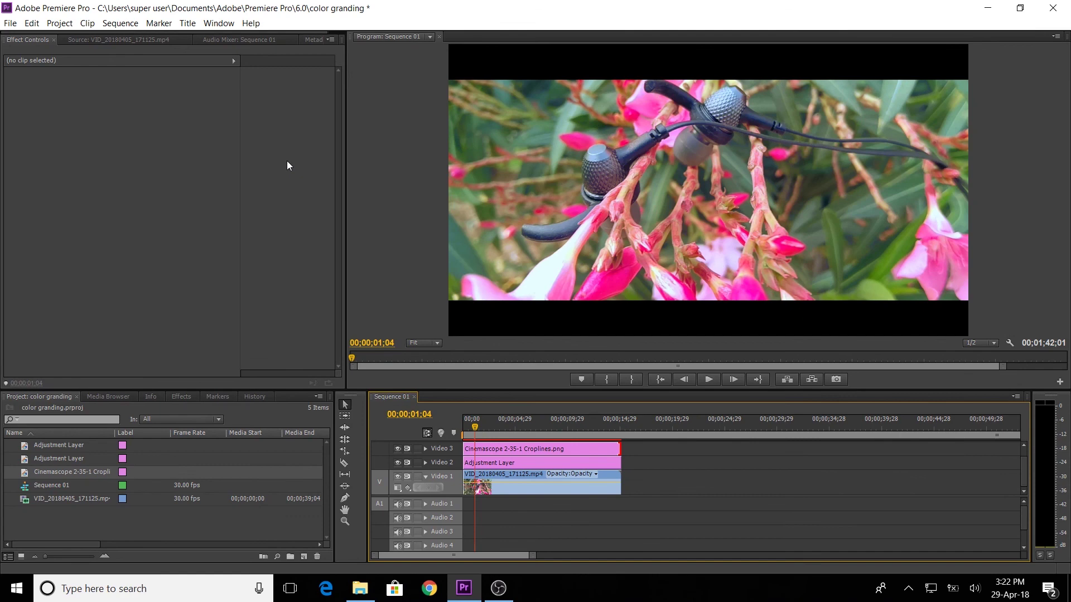